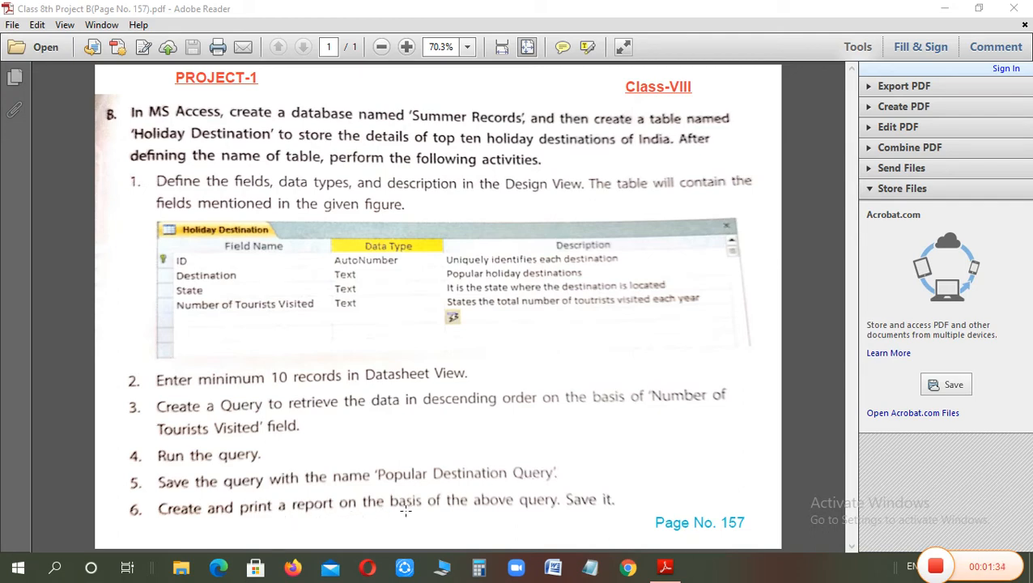
- Launch Microsoft Office Access 2007 from the installed Microsoft Office programs
{"action": "left_click", "coordinate": [20, 576]}
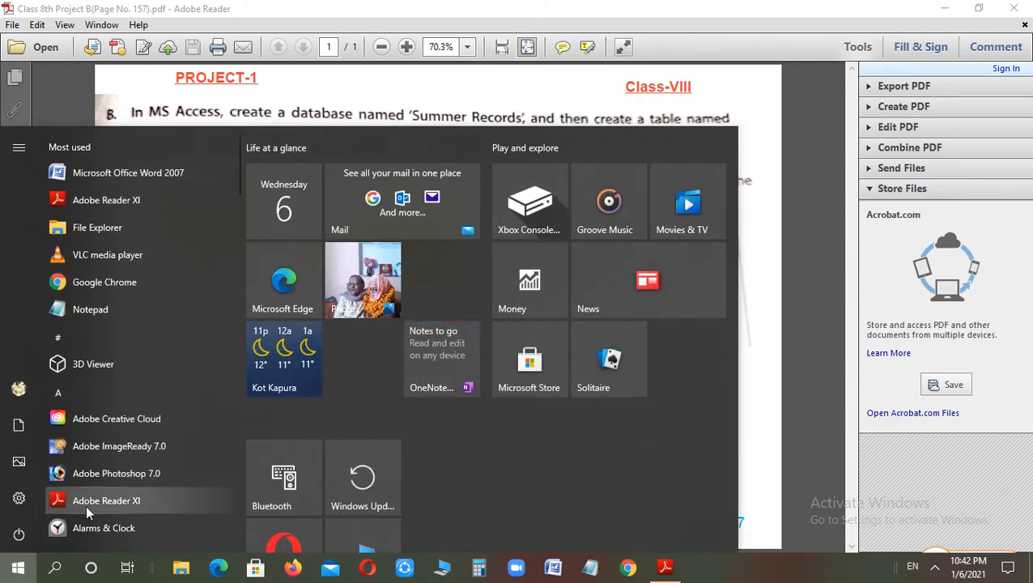
{"action": "scroll", "coordinate": [86, 504], "scroll_direction": "down", "scroll_amount": 5}
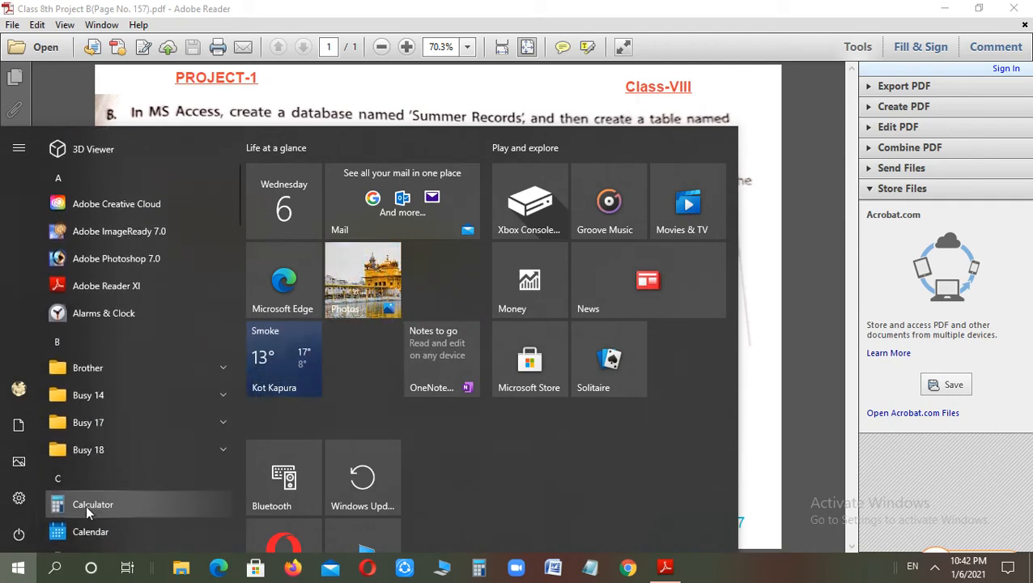
{"action": "scroll", "coordinate": [86, 504], "scroll_direction": "down", "scroll_amount": 4}
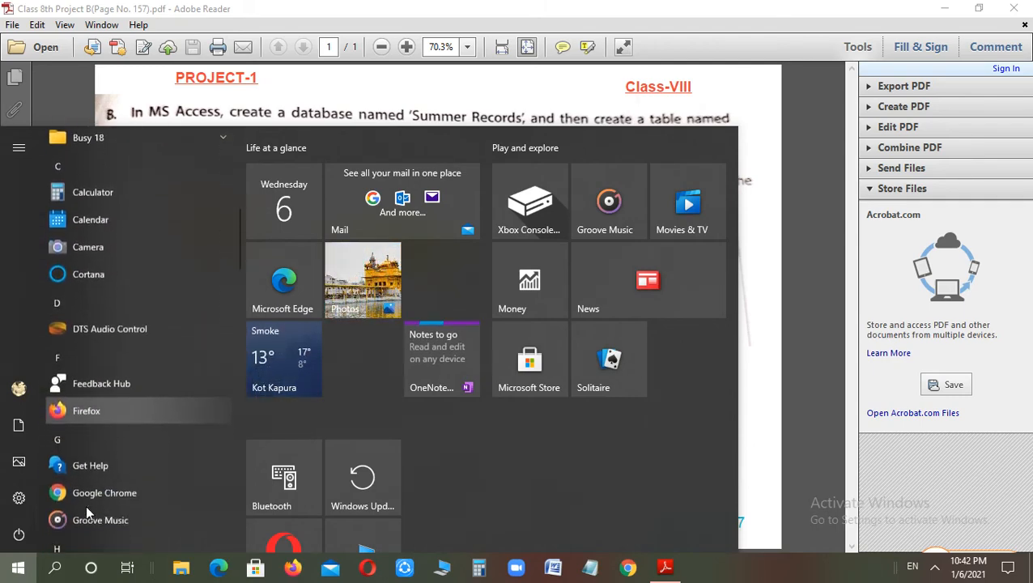
{"action": "scroll", "coordinate": [87, 512], "scroll_direction": "down", "scroll_amount": 5}
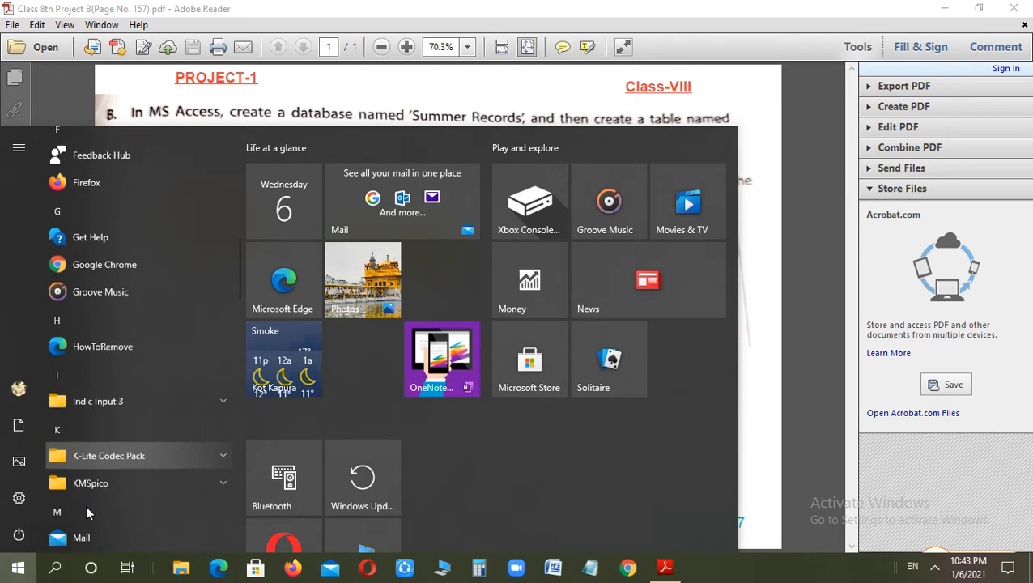
{"action": "scroll", "coordinate": [88, 512], "scroll_direction": "down", "scroll_amount": 1}
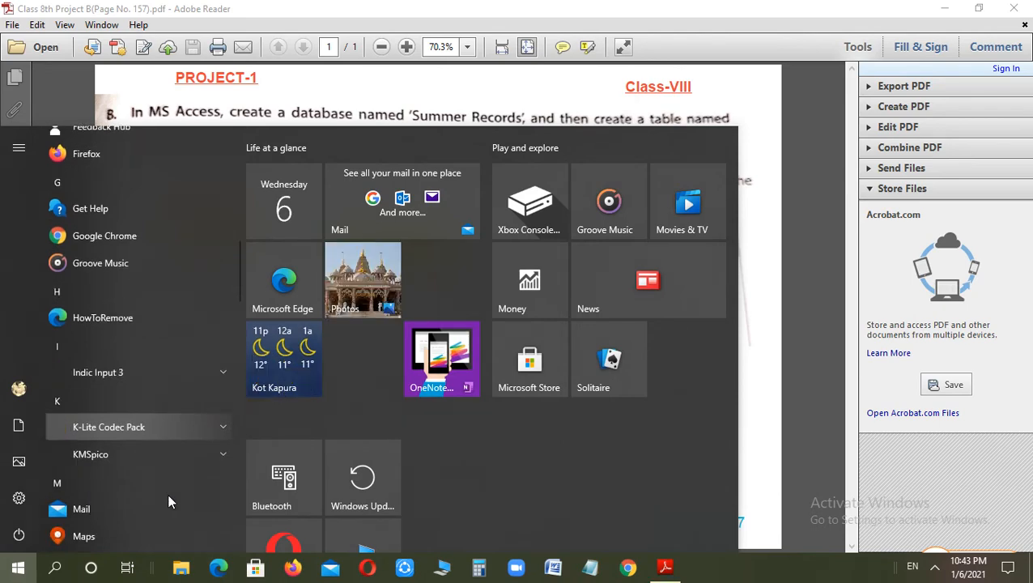
{"action": "scroll", "coordinate": [167, 493], "scroll_direction": "down", "scroll_amount": 5}
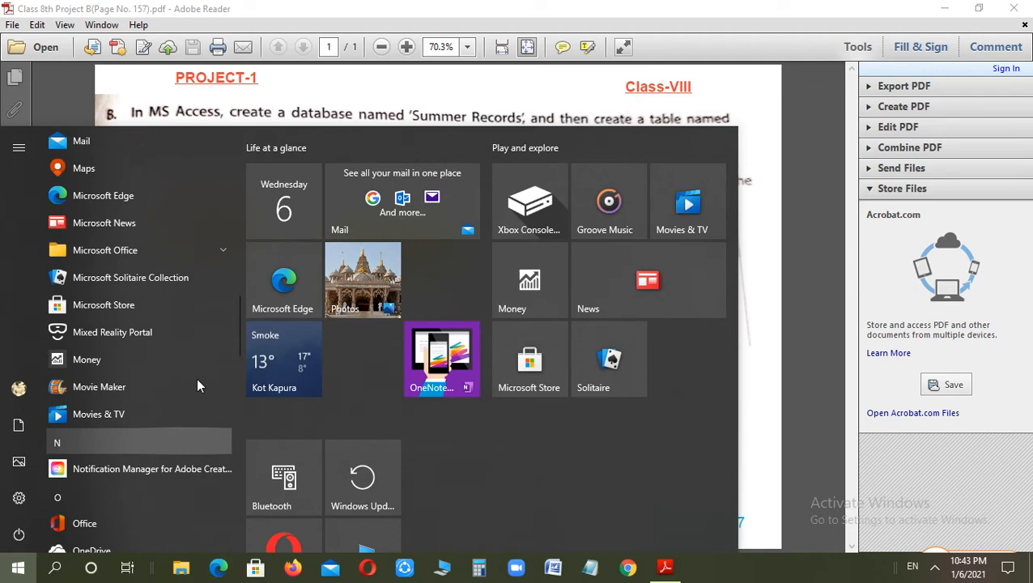
{"action": "left_click", "coordinate": [192, 252]}
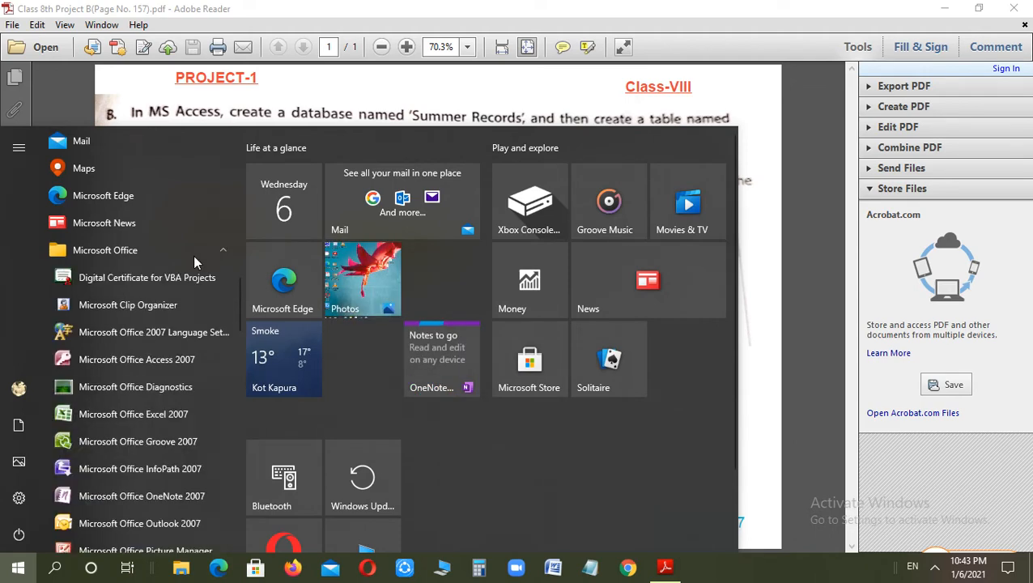
{"action": "left_click", "coordinate": [171, 362]}
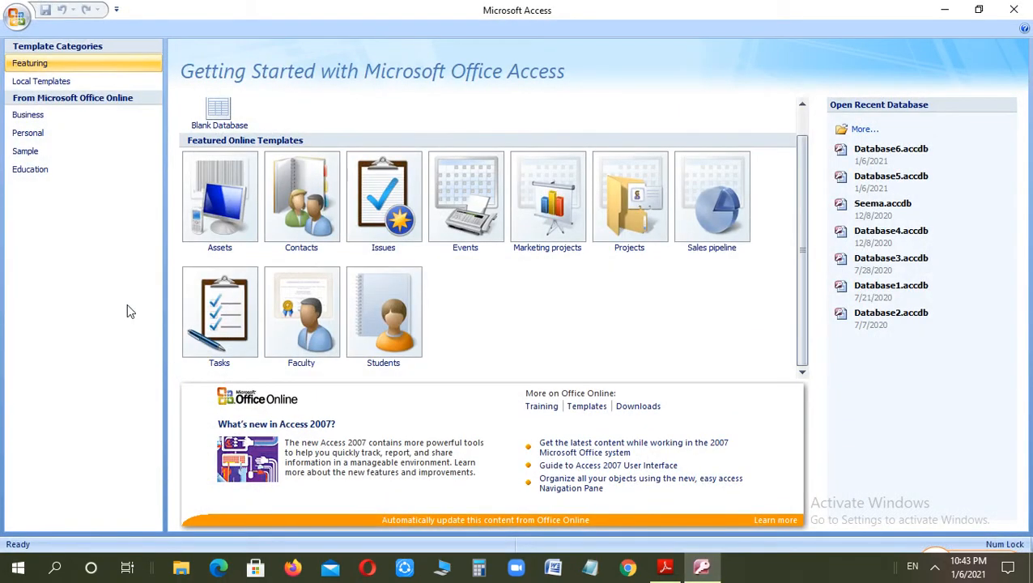
- Create a blank database with the file name Summer Records
{"action": "left_click", "coordinate": [216, 119]}
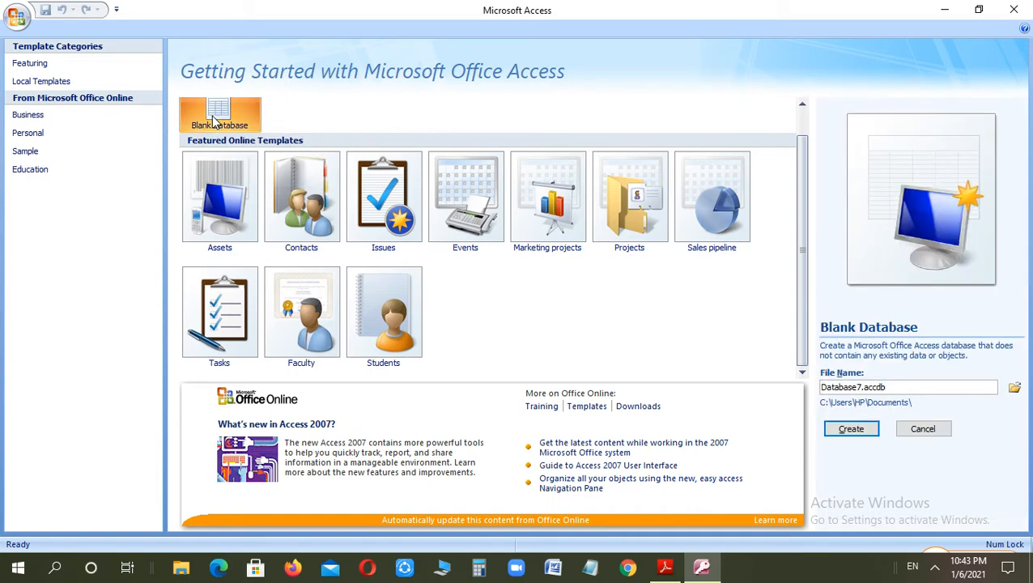
{"action": "left_click", "coordinate": [861, 388]}
{"action": "key", "text": "BackSpace"}
{"action": "key", "text": "BackSpace"}
{"action": "key", "text": "BackSpace"}
{"action": "key", "text": "BackSpace"}
{"action": "key", "text": "BackSpace"}
{"action": "key", "text": "BackSpace"}
{"action": "key", "text": "BackSpace"}
{"action": "key", "text": "BackSpace"}
{"action": "key", "text": "BackSpace"}
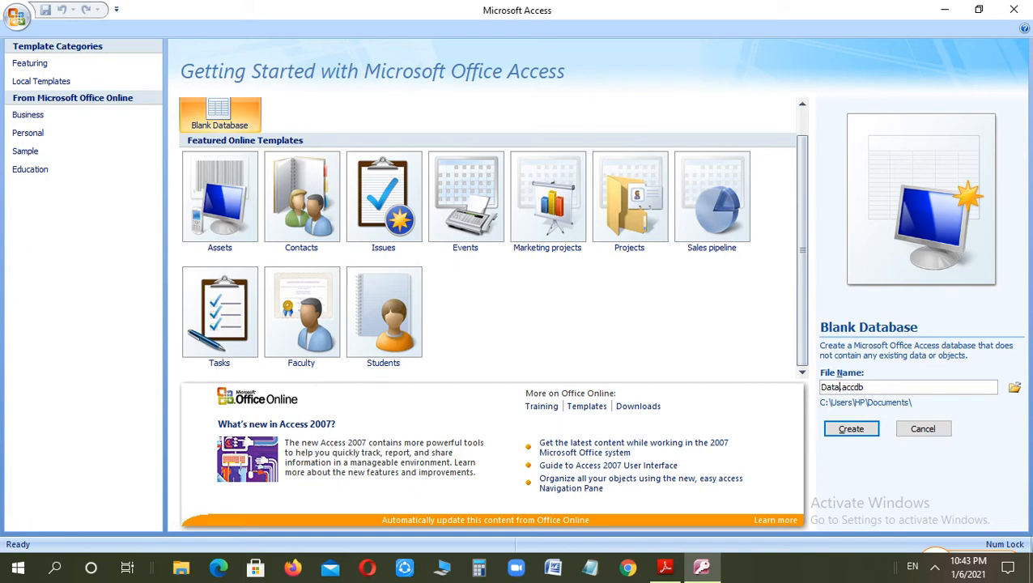
{"action": "type", "text": "Summe"}
{"action": "type", "text": "r "}
{"action": "type", "text": "Holi"}
{"action": "type", "text": "day"}
{"action": "key", "text": "BackSpace"}
{"action": "key", "text": "BackSpace"}
{"action": "key", "text": "BackSpace"}
{"action": "key", "text": "BackSpace"}
{"action": "key", "text": "BackSpace"}
{"action": "key", "text": "BackSpace"}
{"action": "key", "text": "BackSpace"}
{"action": "type", "text": "Records"}
{"action": "left_click", "coordinate": [844, 429]}
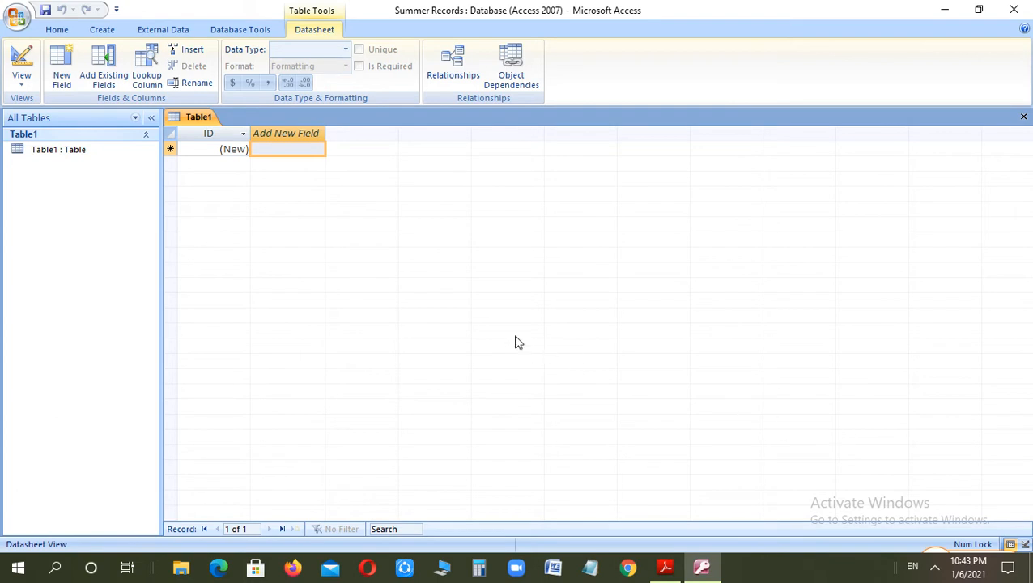
- Switch the new table to Design View, saving it under the name Holiday Destination
{"action": "left_click", "coordinate": [52, 30]}
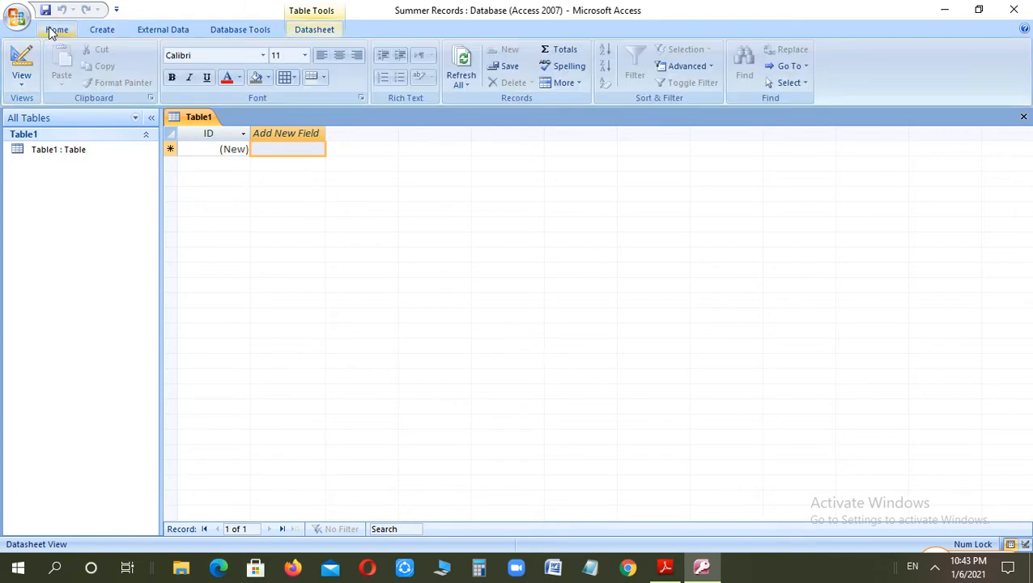
{"action": "left_click", "coordinate": [24, 81]}
{"action": "left_click", "coordinate": [66, 143]}
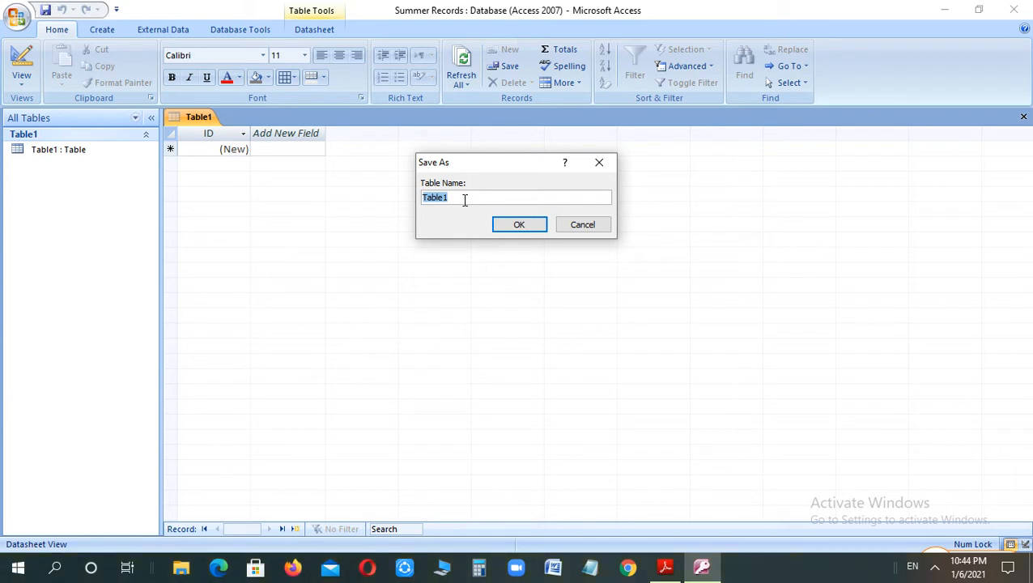
{"action": "type", "text": "Holiday Destina"}
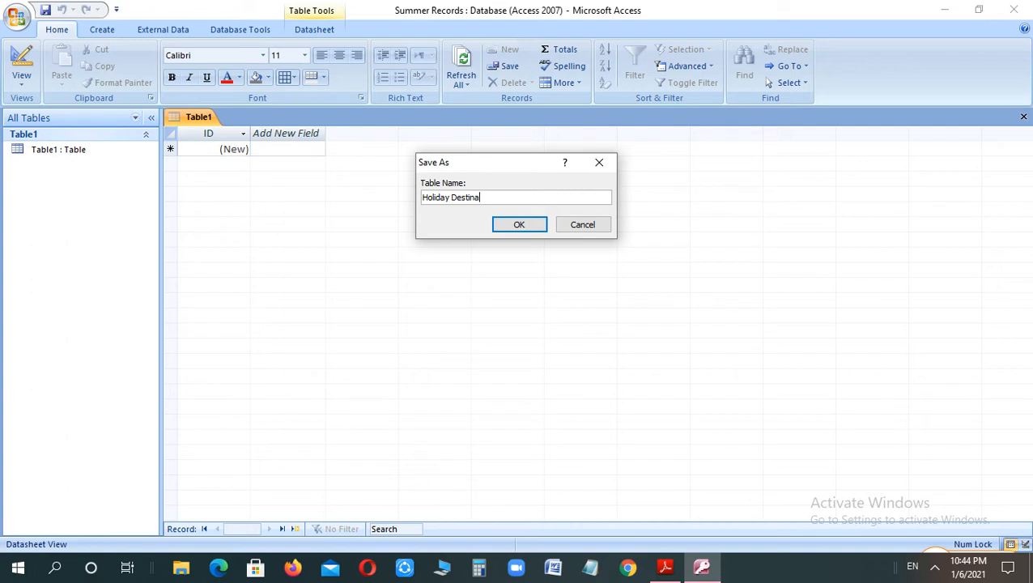
{"action": "type", "text": "tion"}
{"action": "left_click", "coordinate": [512, 227]}
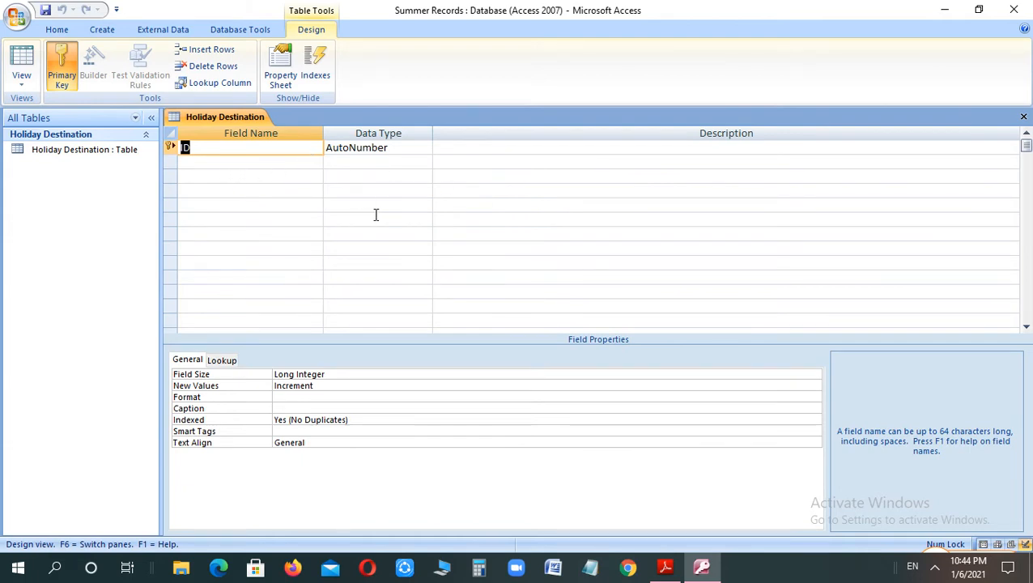
- Check the required fields in the project PDF in Adobe Reader, then add the fields Destination and State to the table in Access
{"action": "left_click", "coordinate": [662, 566]}
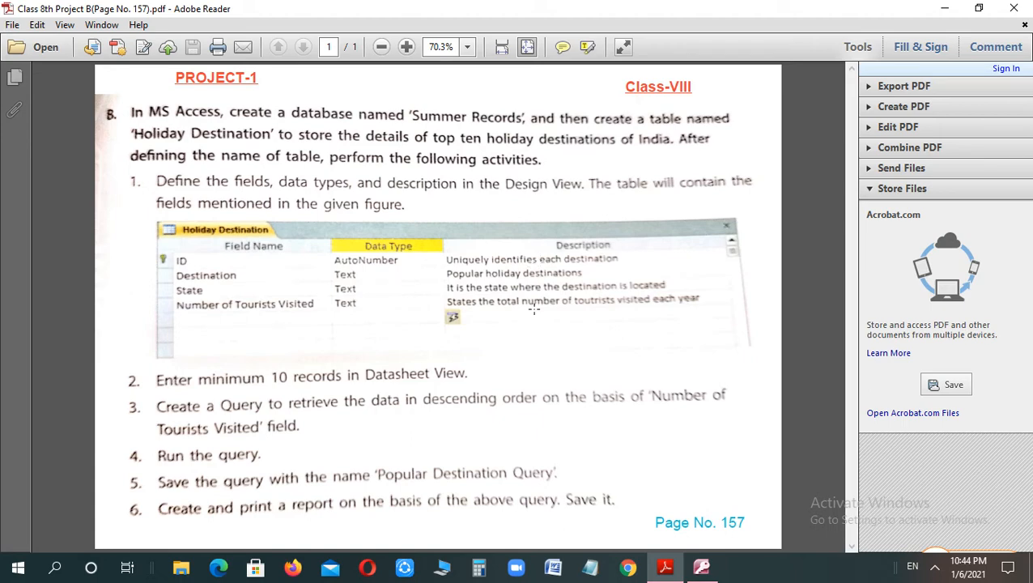
{"action": "left_click", "coordinate": [702, 566]}
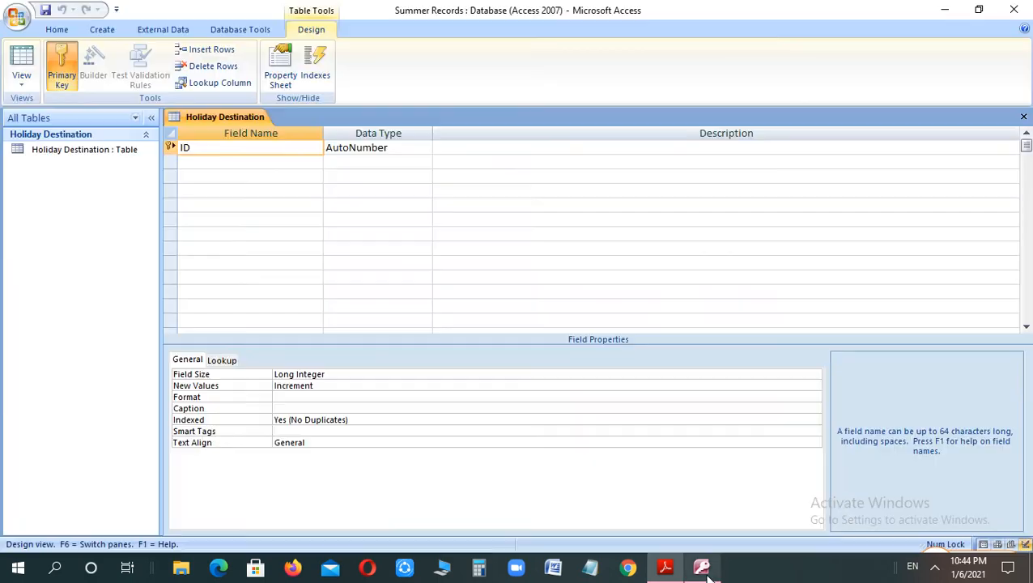
{"action": "left_click", "coordinate": [225, 162]}
{"action": "type", "text": "Dest"}
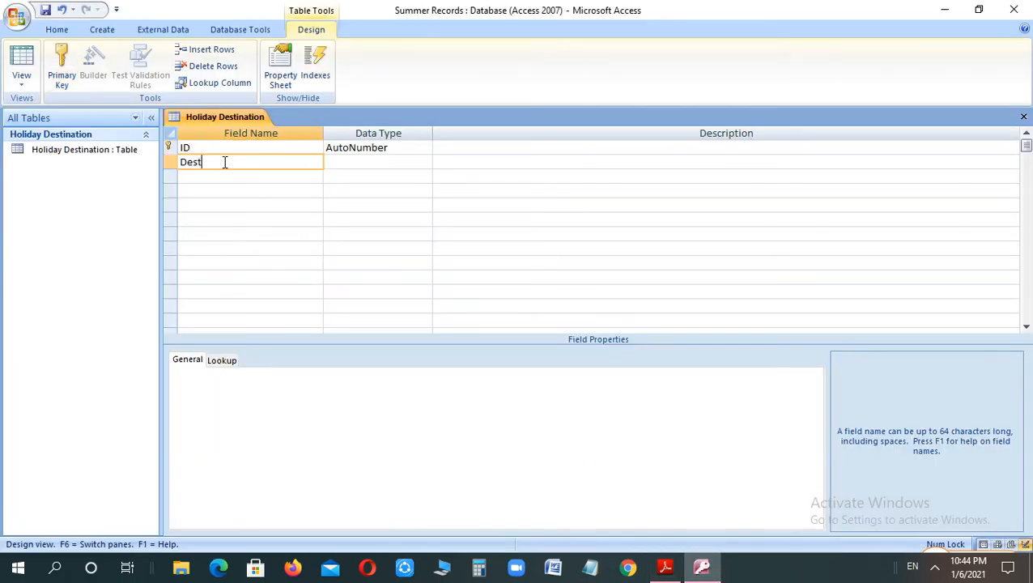
{"action": "type", "text": "ination"}
{"action": "left_click", "coordinate": [238, 178]}
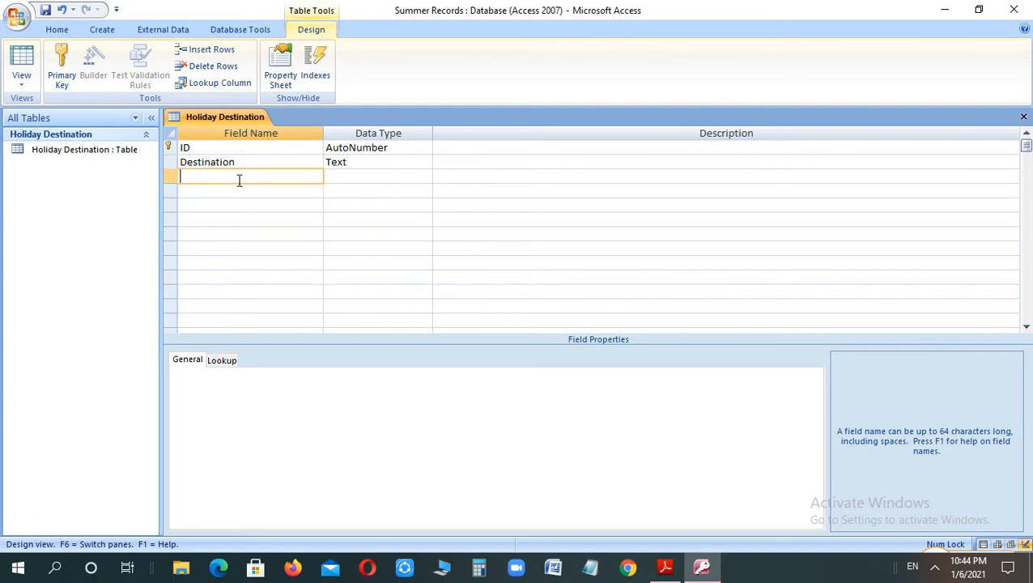
{"action": "type", "text": "State"}
- Add a field named Number of Tourists Visited below State and set its data type to Number
{"action": "left_click", "coordinate": [238, 193]}
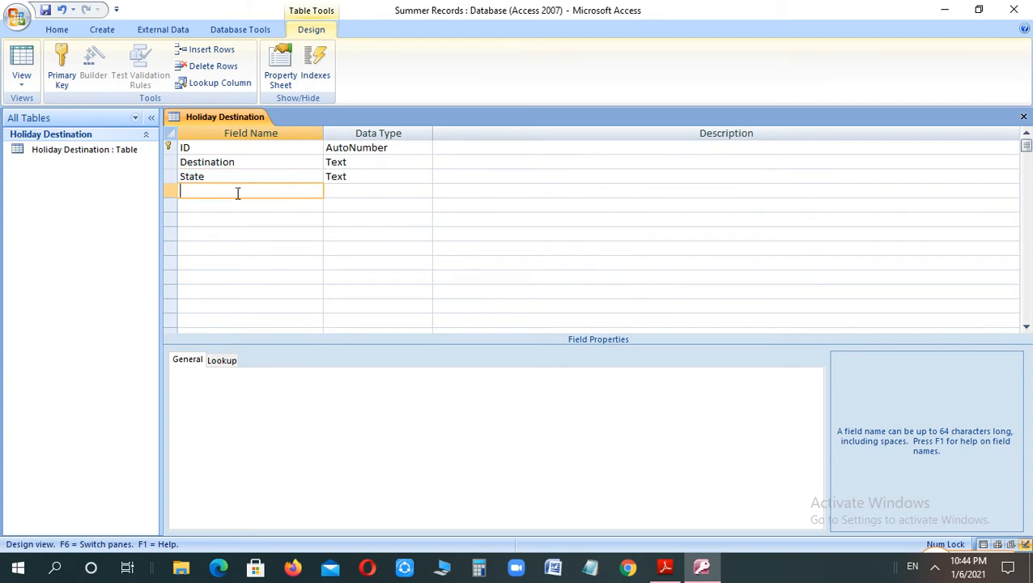
{"action": "type", "text": "Number of Touri"}
{"action": "type", "text": "s "}
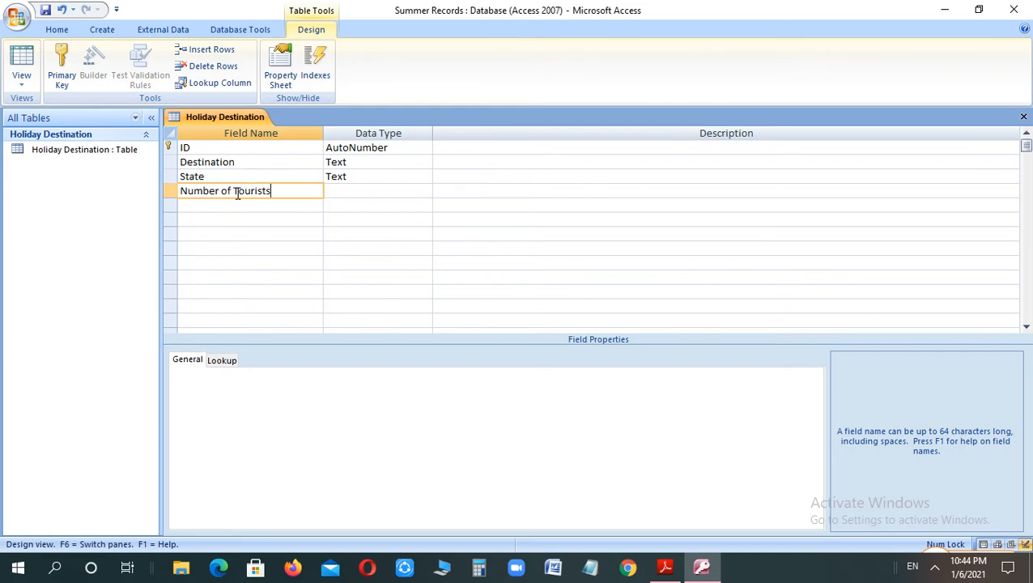
{"action": "type", "text": "Visited"}
{"action": "left_click", "coordinate": [338, 191]}
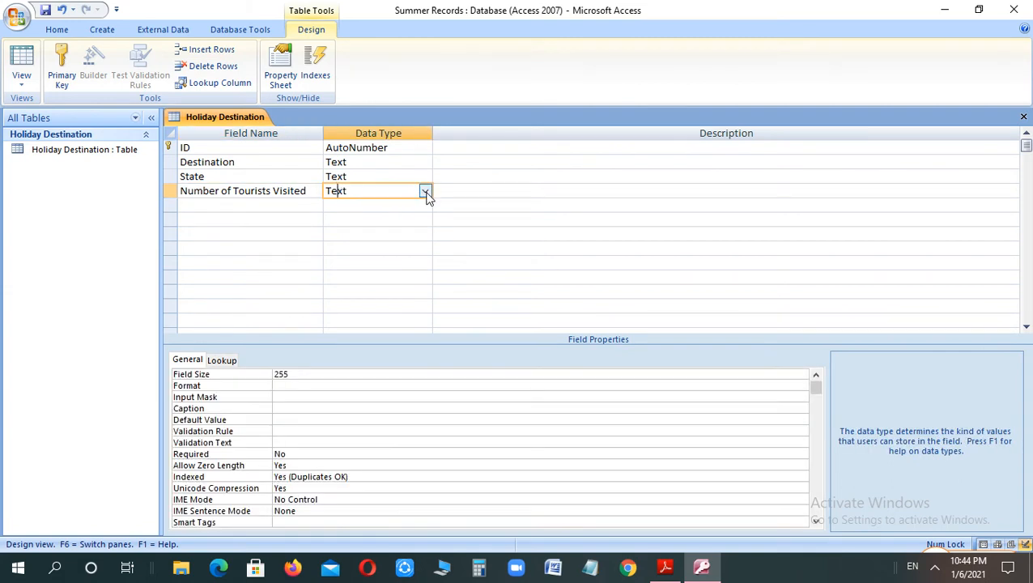
{"action": "left_click", "coordinate": [425, 191]}
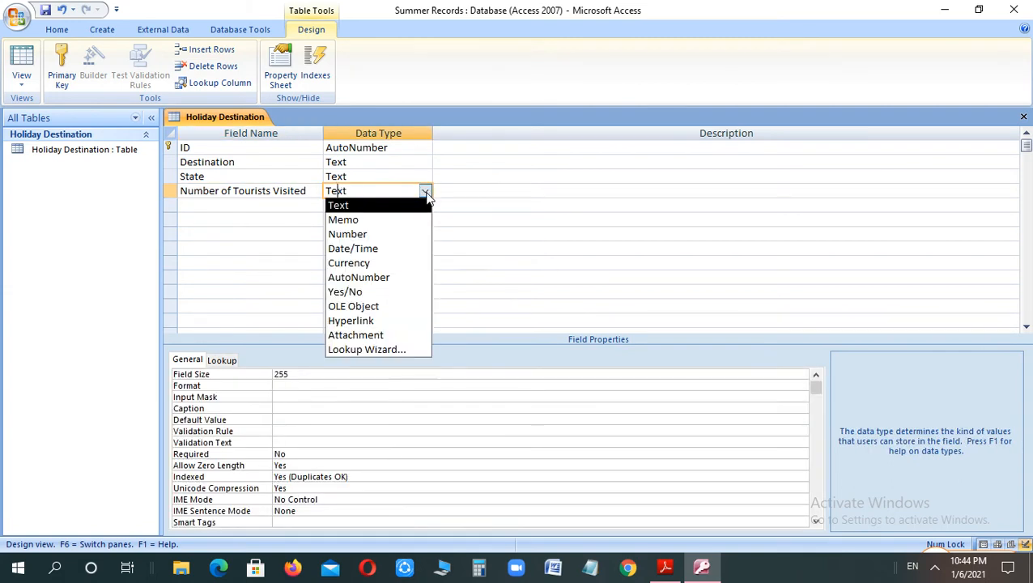
{"action": "left_click", "coordinate": [396, 234]}
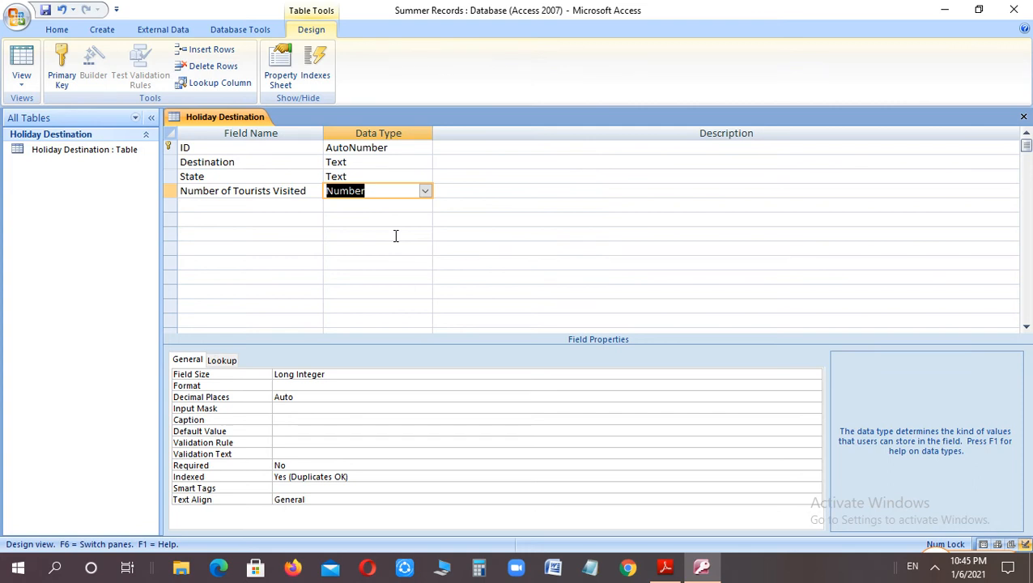
- Save the Holiday Destination table design and open the table in Datasheet View
{"action": "left_click", "coordinate": [489, 154]}
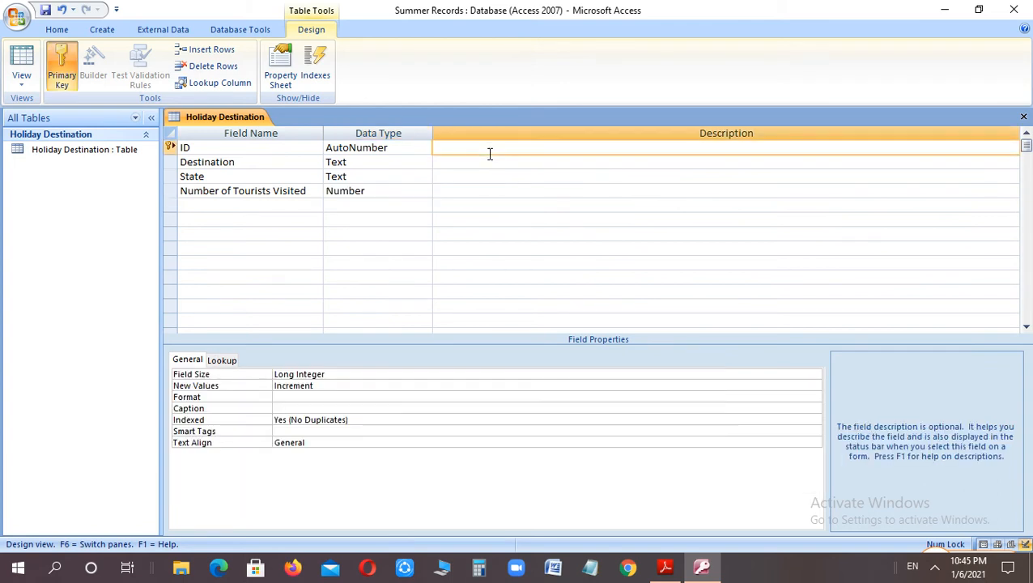
{"action": "left_click", "coordinate": [200, 152]}
{"action": "left_click", "coordinate": [24, 79]}
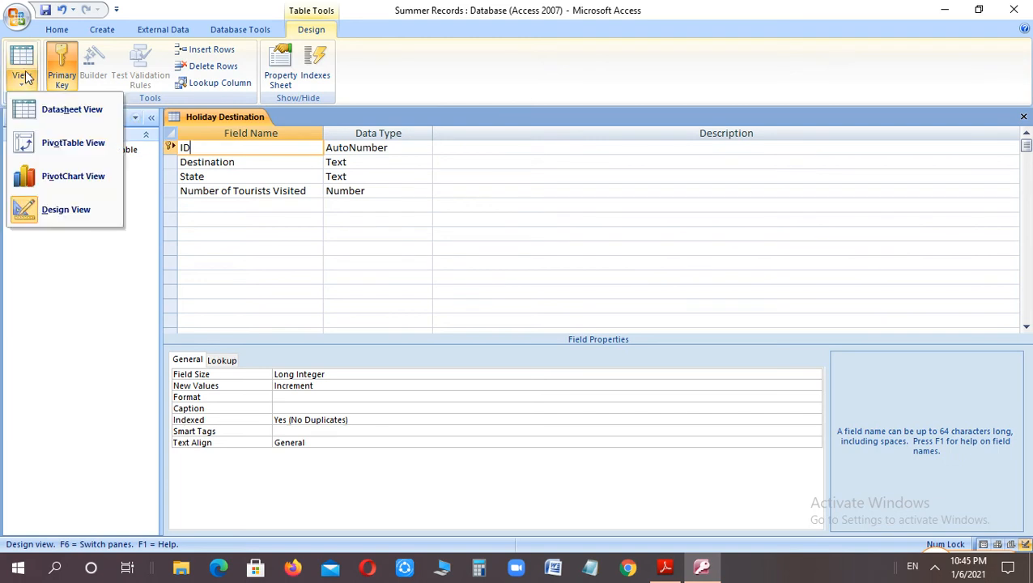
{"action": "left_click", "coordinate": [50, 122]}
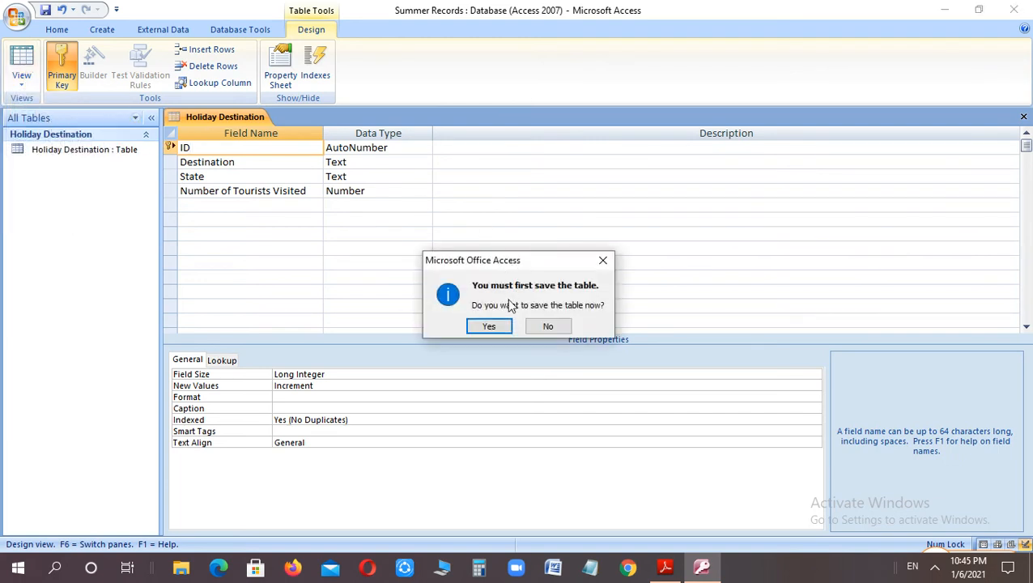
{"action": "left_click", "coordinate": [488, 328]}
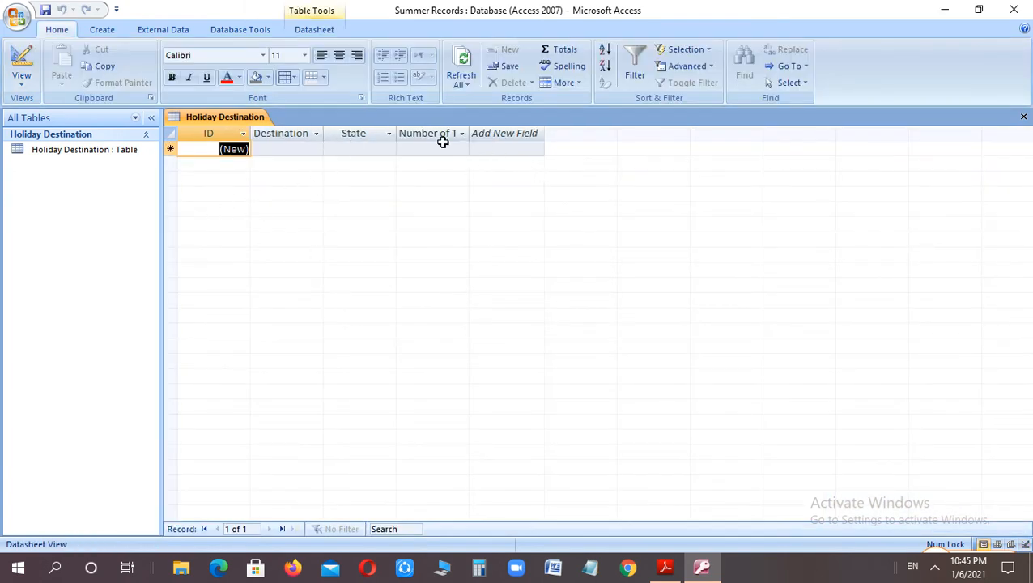
- Enter the first record with destination Golden Temple, state Punjab and 2000 tourists visited
{"action": "left_click", "coordinate": [268, 152]}
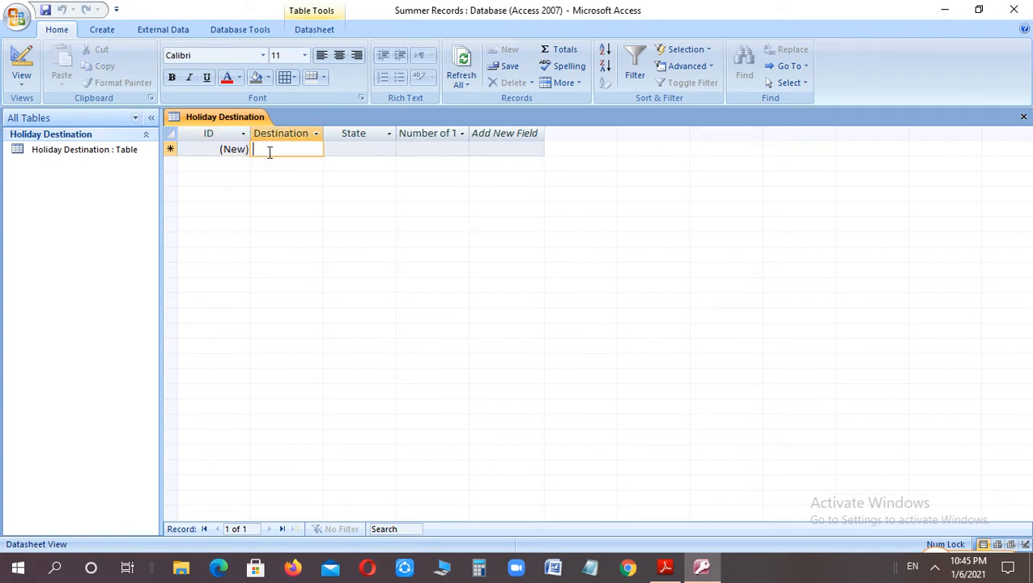
{"action": "type", "text": "Golden"}
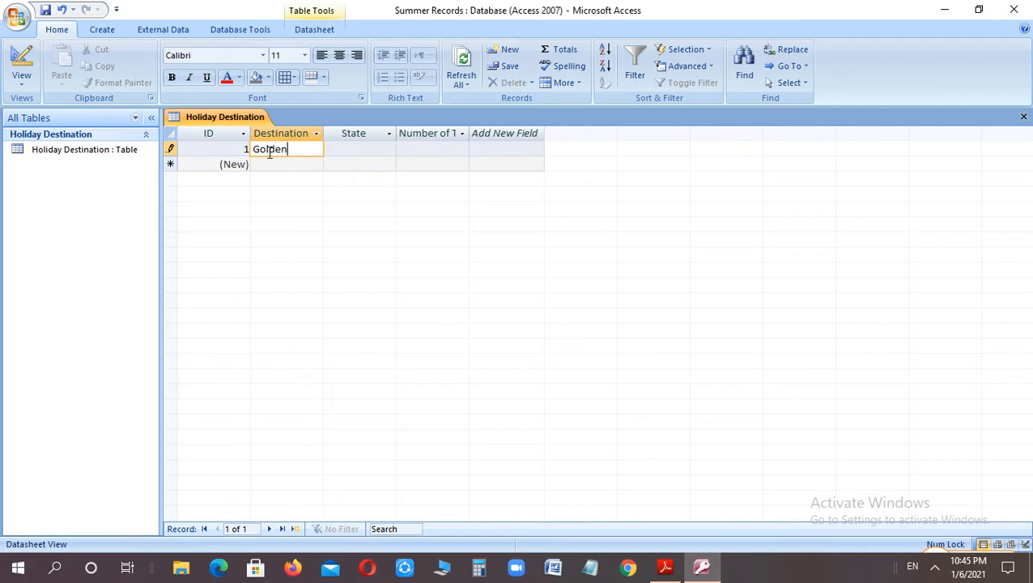
{"action": "type", "text": " Temple"}
{"action": "key", "text": "Tab"}
{"action": "type", "text": "Punjab"}
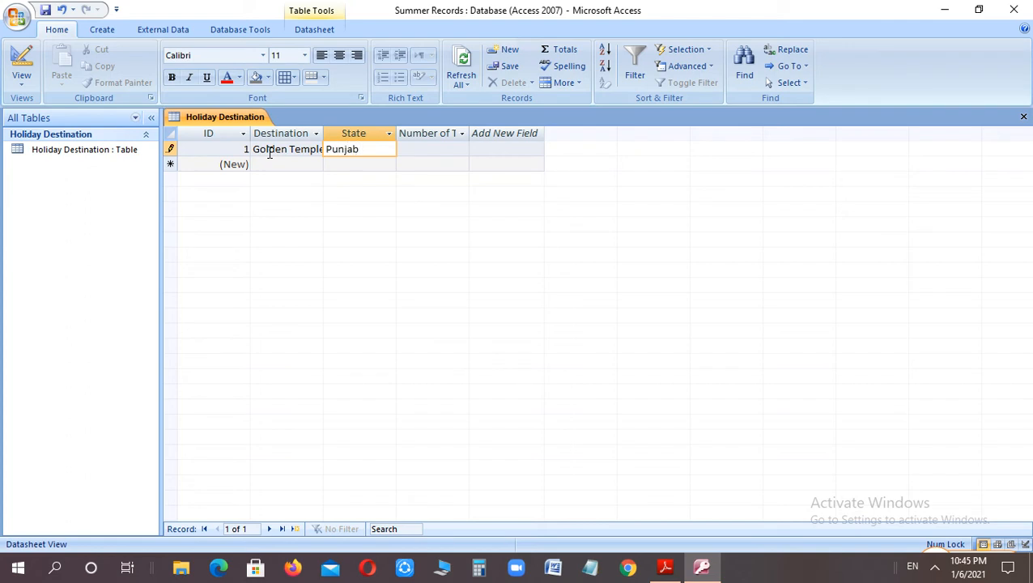
{"action": "key", "text": "Tab"}
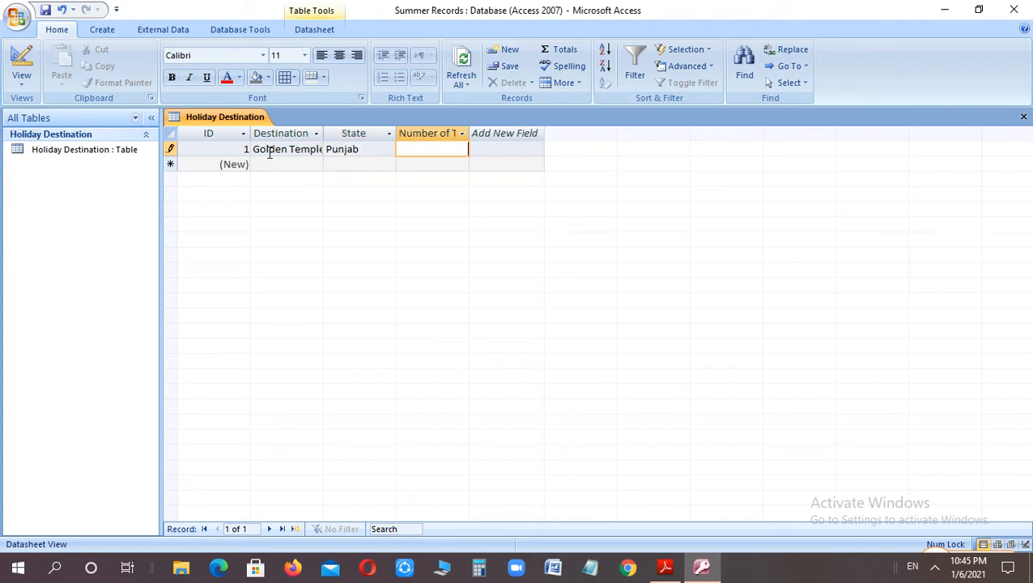
{"action": "type", "text": "2000"}
- Enter the second record with destination Taj Mahal, state UP and 1500 tourists visited
{"action": "key", "text": "Down"}
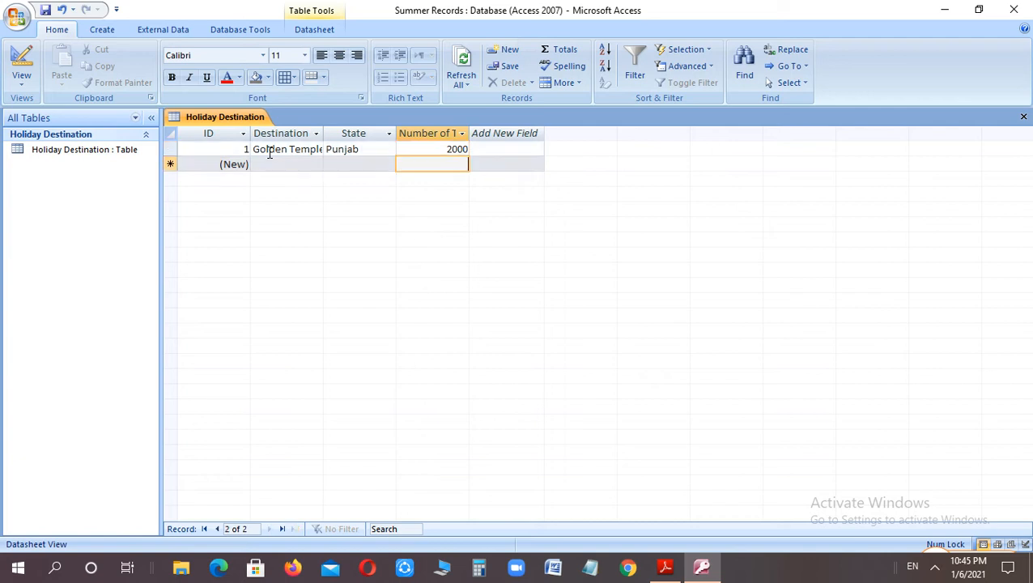
{"action": "key", "text": "Left"}
{"action": "key", "text": "Left"}
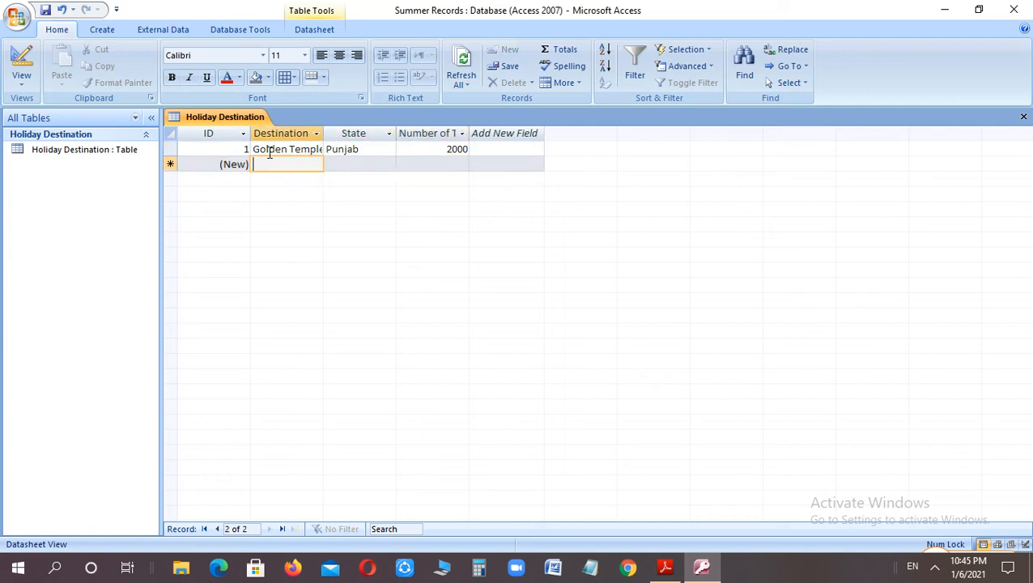
{"action": "type", "text": "T"}
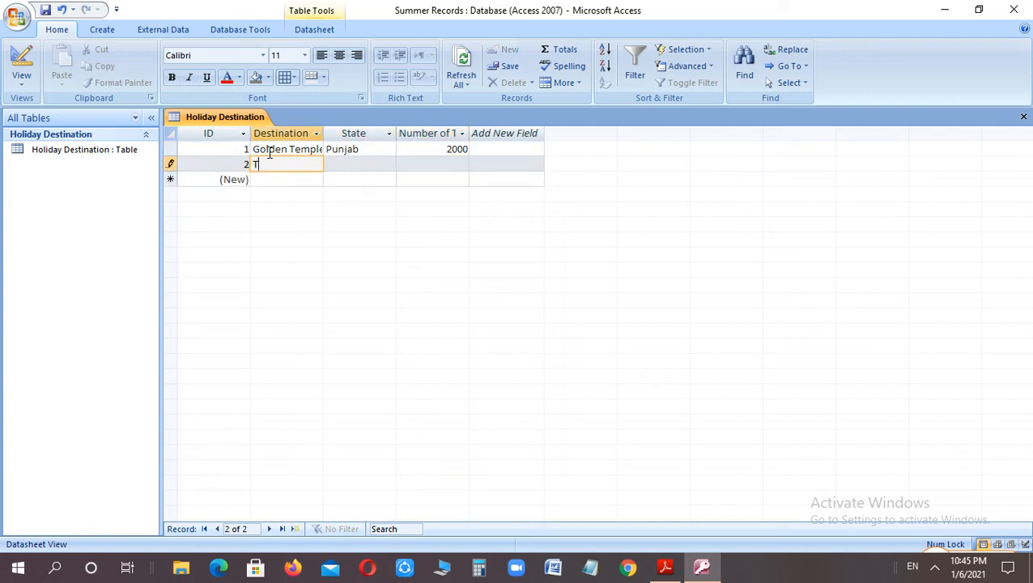
{"action": "type", "text": "aj Mahal"}
{"action": "key", "text": "Tab"}
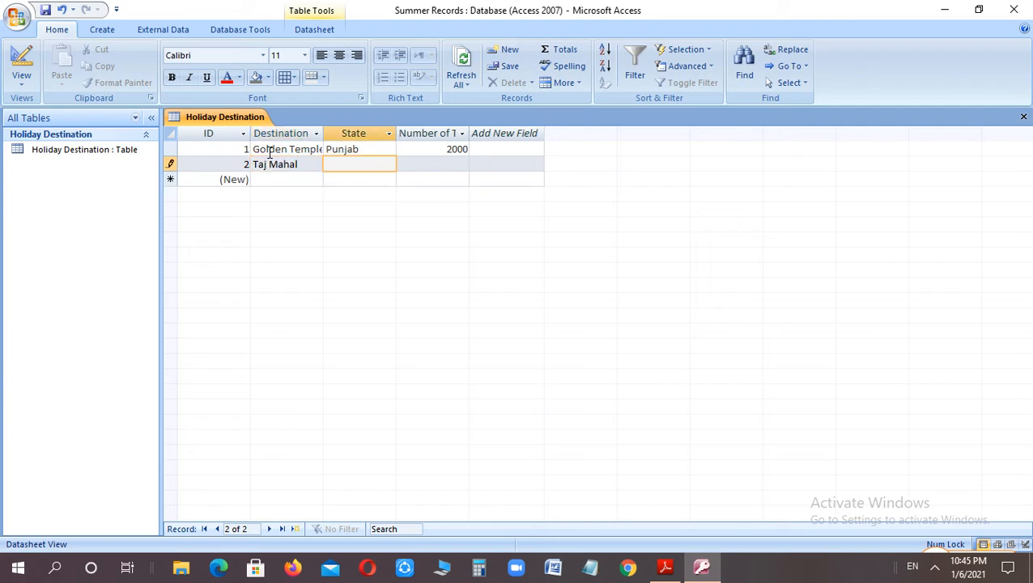
{"action": "type", "text": "UP"}
{"action": "key", "text": "Tab"}
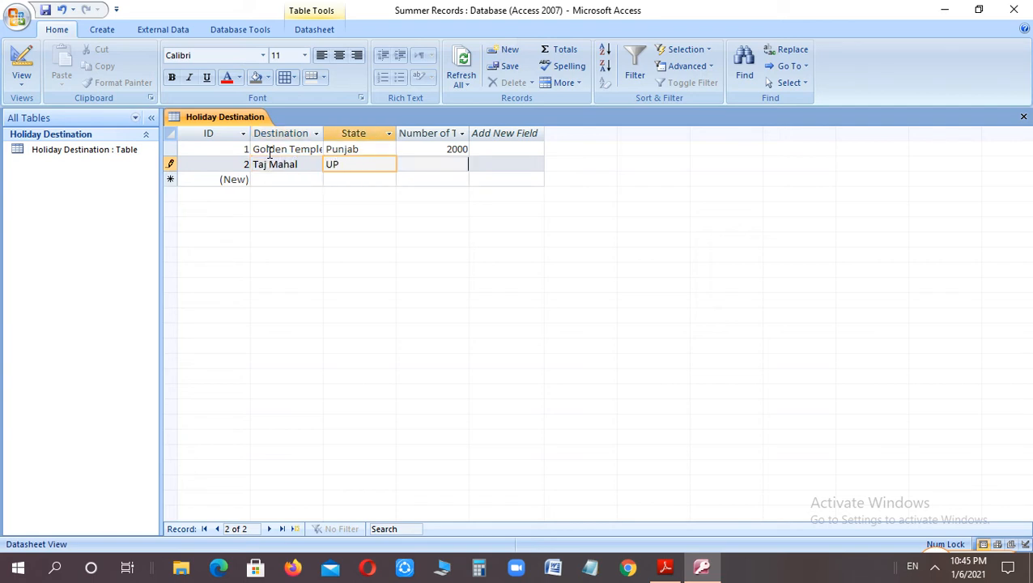
{"action": "type", "text": "1500"}
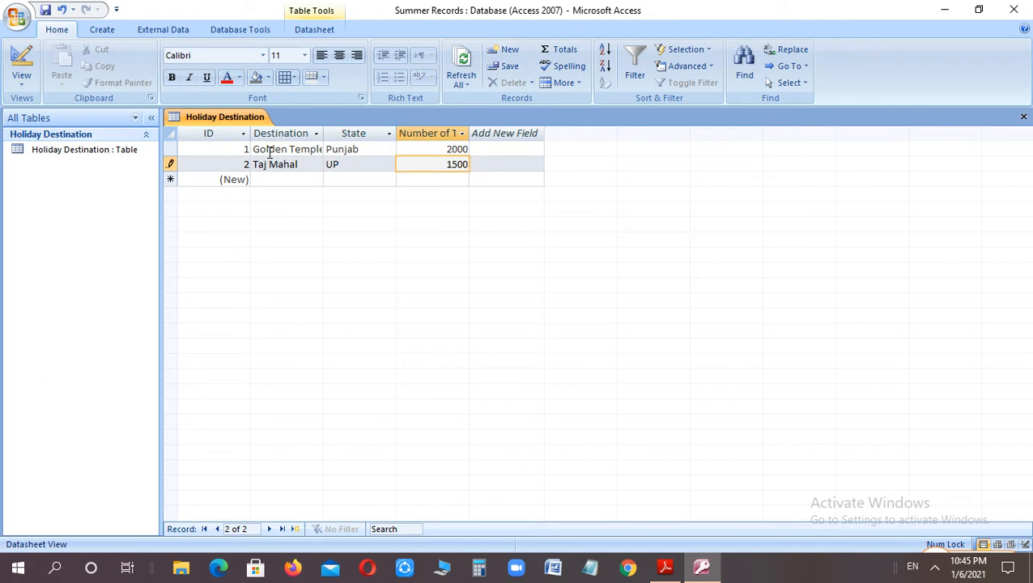
{"action": "key", "text": "Tab"}
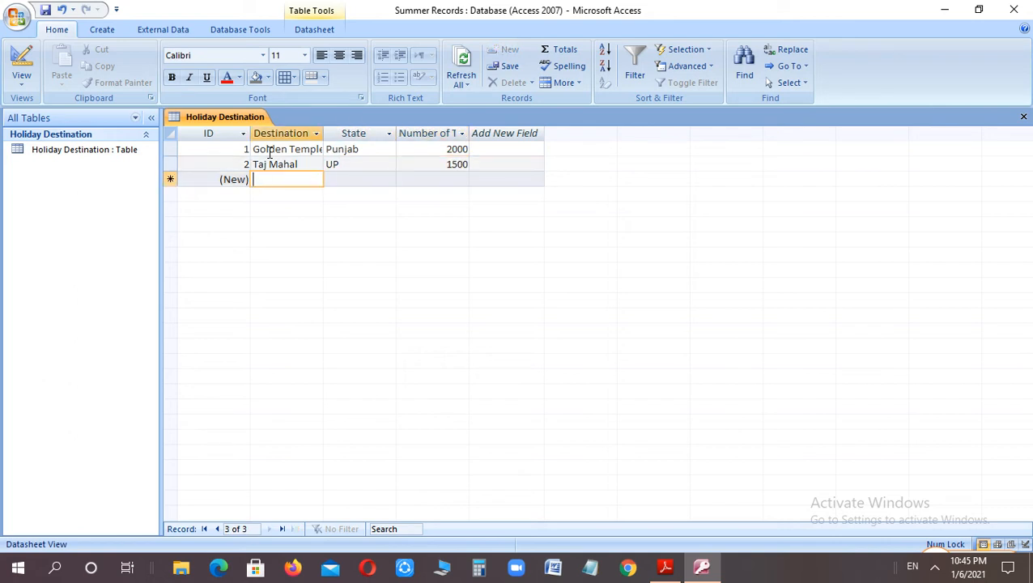
- Enter the third record with destination Shimla, state HP and 3000 tourists visited
{"action": "type", "text": "S"}
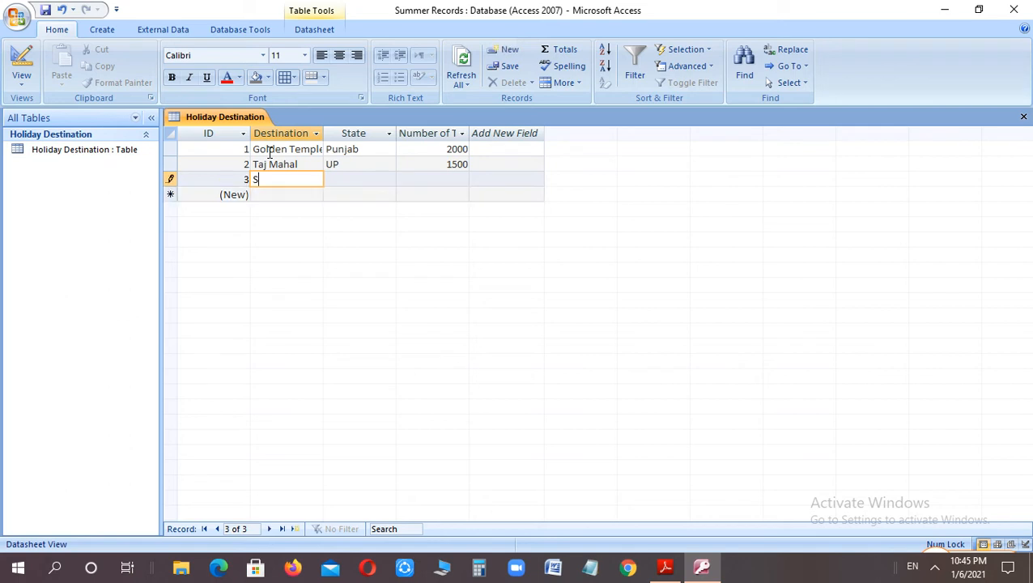
{"action": "type", "text": "himla"}
{"action": "key", "text": "Tab"}
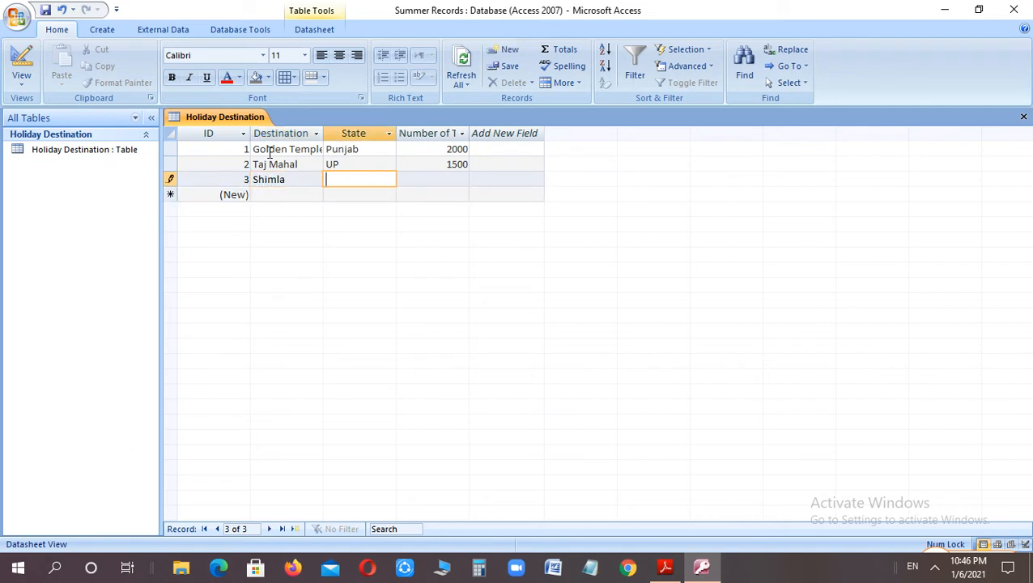
{"action": "type", "text": "HP"}
{"action": "key", "text": "Tab"}
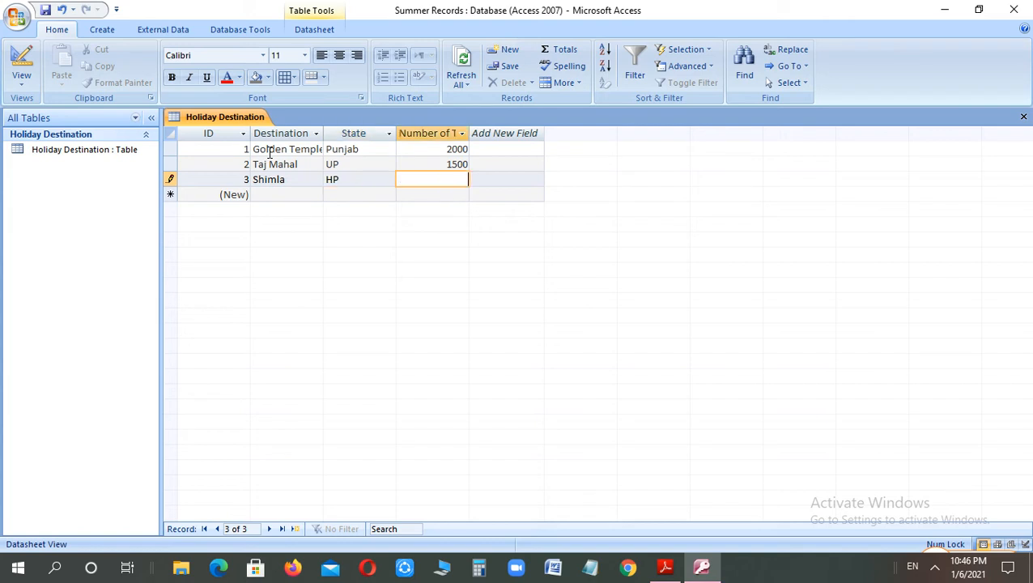
{"action": "type", "text": "3000"}
{"action": "key", "text": "Down"}
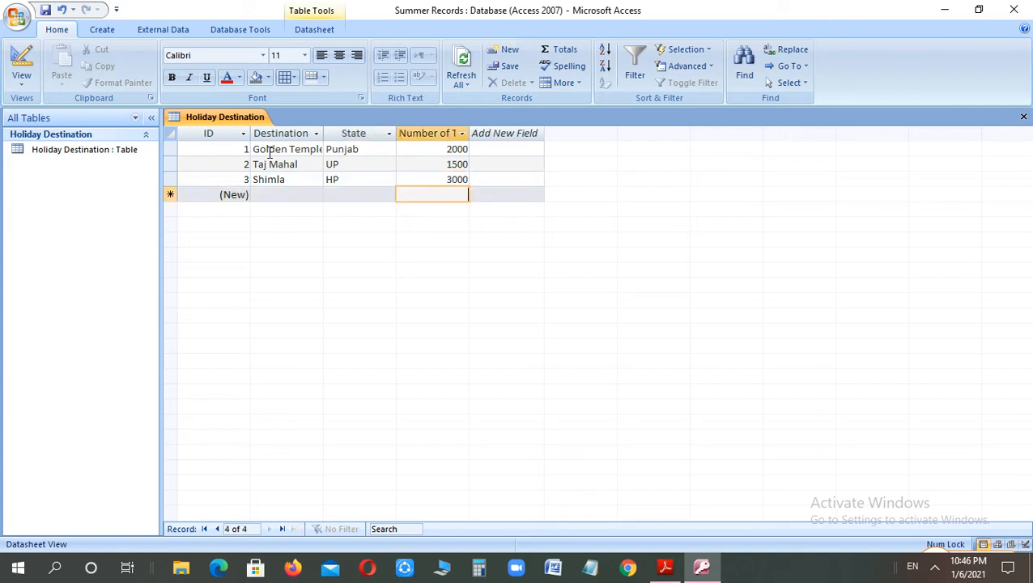
- Enter the fourth record with destination Chandigarh, state Punjab and 1000 tourists visited
{"action": "key", "text": "Left"}
{"action": "key", "text": "Left"}
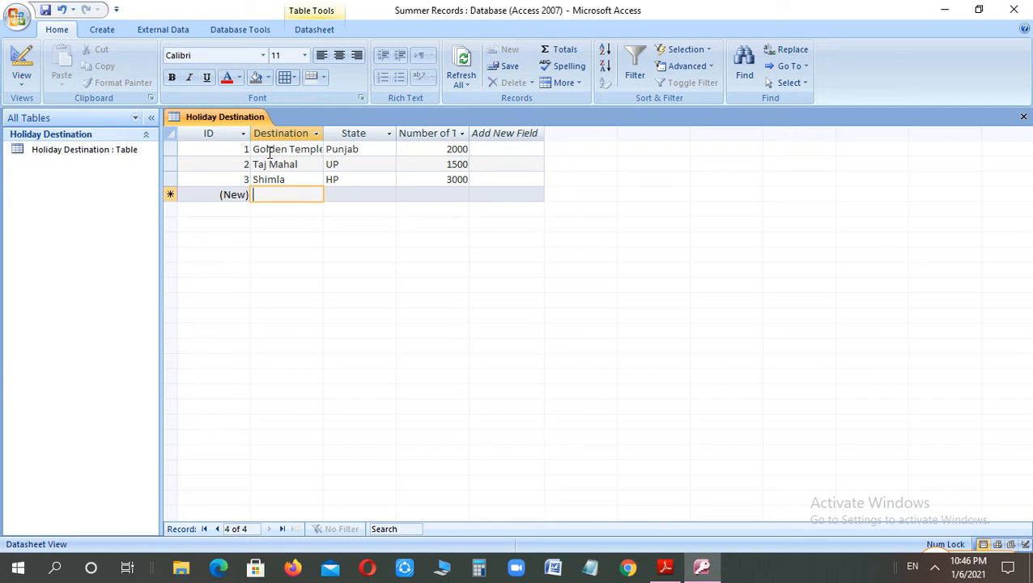
{"action": "type", "text": "Chand"}
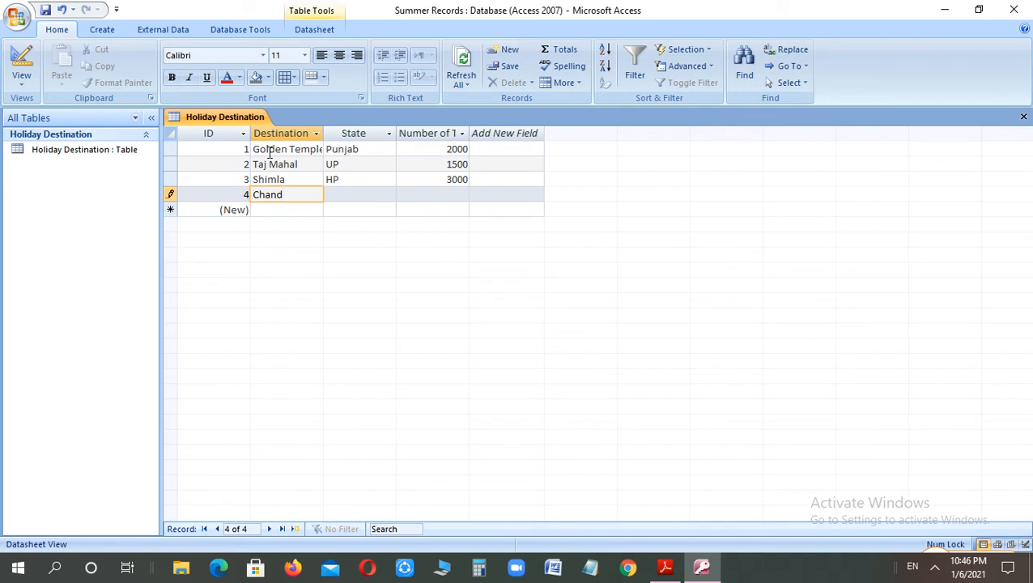
{"action": "type", "text": "igarh"}
{"action": "left_click", "coordinate": [354, 196]}
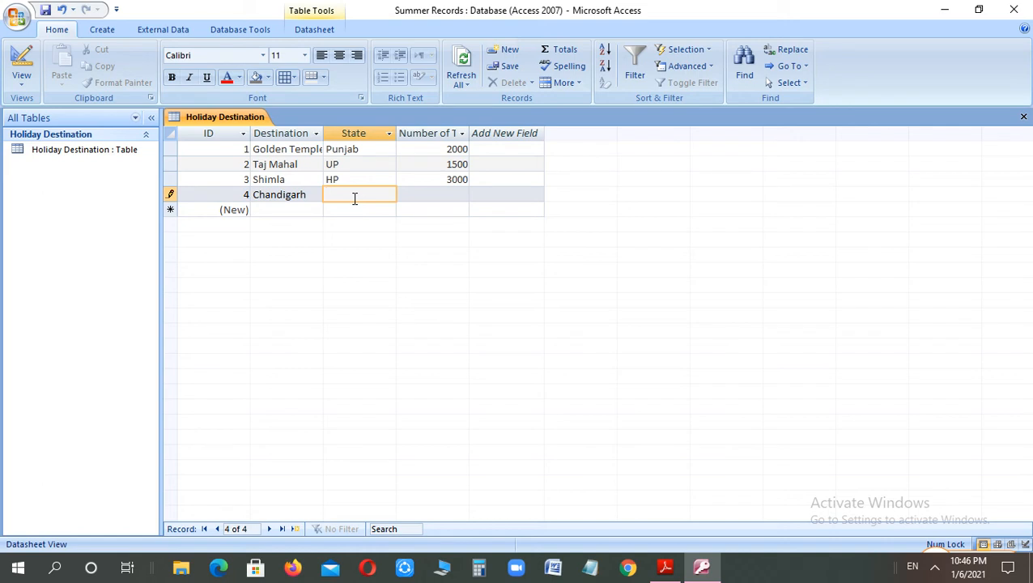
{"action": "type", "text": "Punjab"}
{"action": "left_click", "coordinate": [425, 191]}
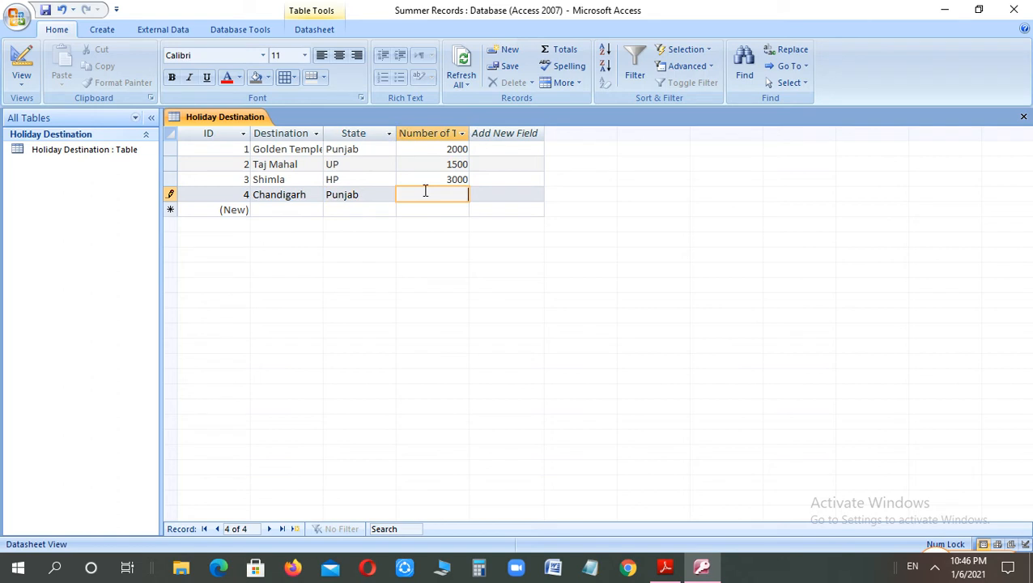
{"action": "type", "text": "1000"}
- Enter the fifth record with destination Jalliawala Bagh, state Punjab and 500 tourists visited
{"action": "left_click", "coordinate": [301, 209]}
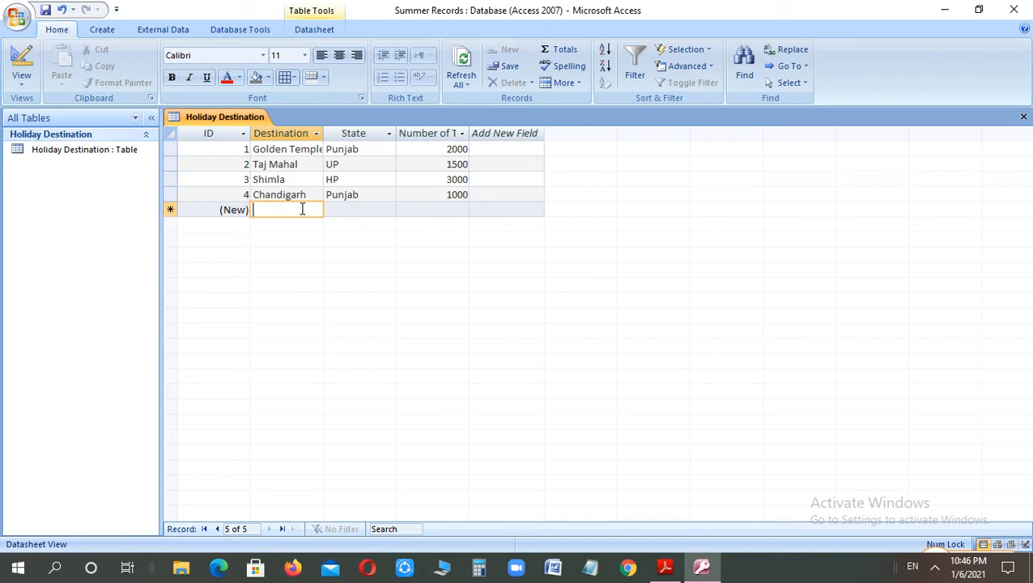
{"action": "type", "text": "Ja"}
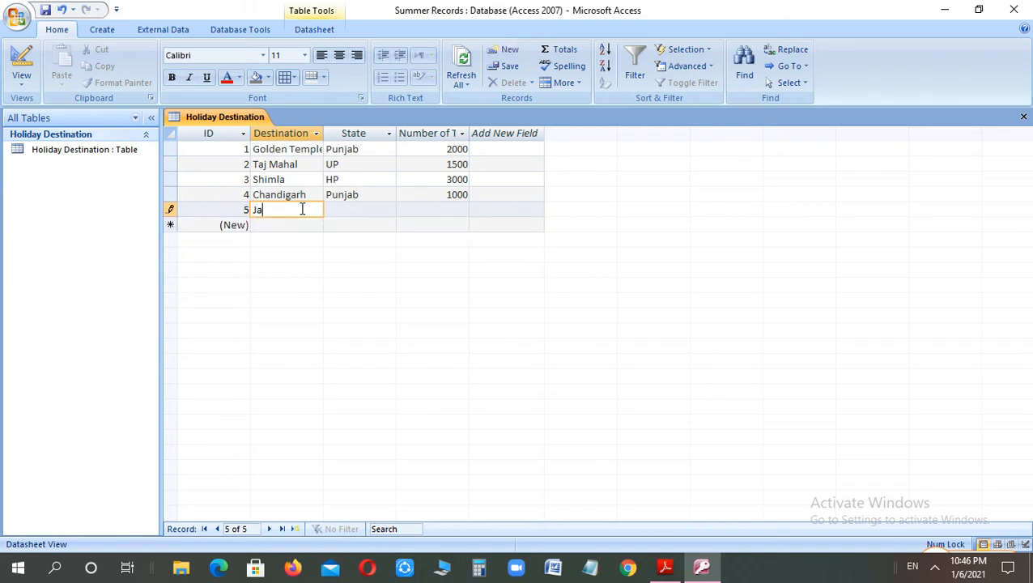
{"action": "type", "text": "lliawala Bagh"}
{"action": "left_click", "coordinate": [341, 209]}
{"action": "type", "text": "Punjab"}
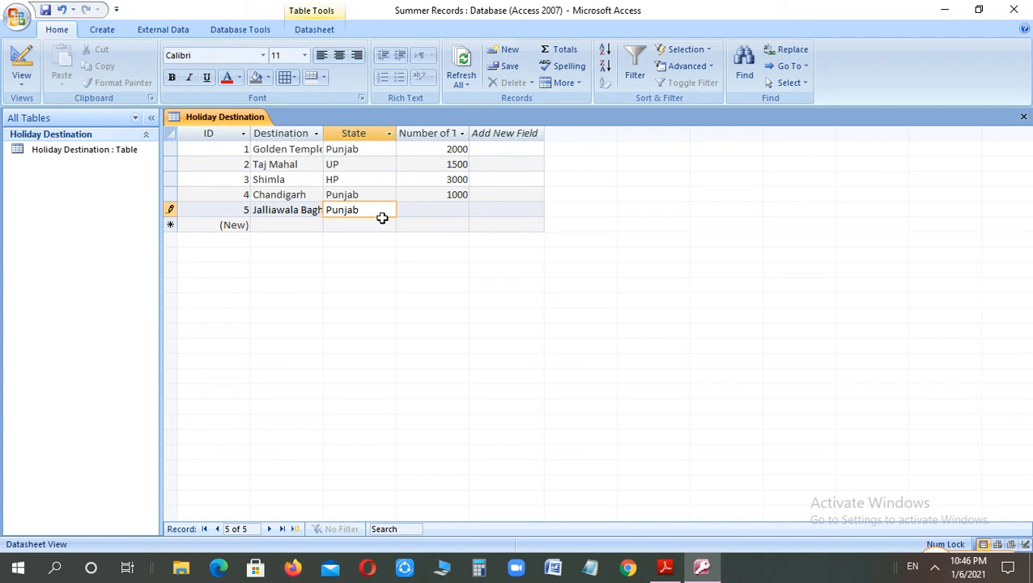
{"action": "left_click", "coordinate": [429, 210]}
{"action": "type", "text": "500"}
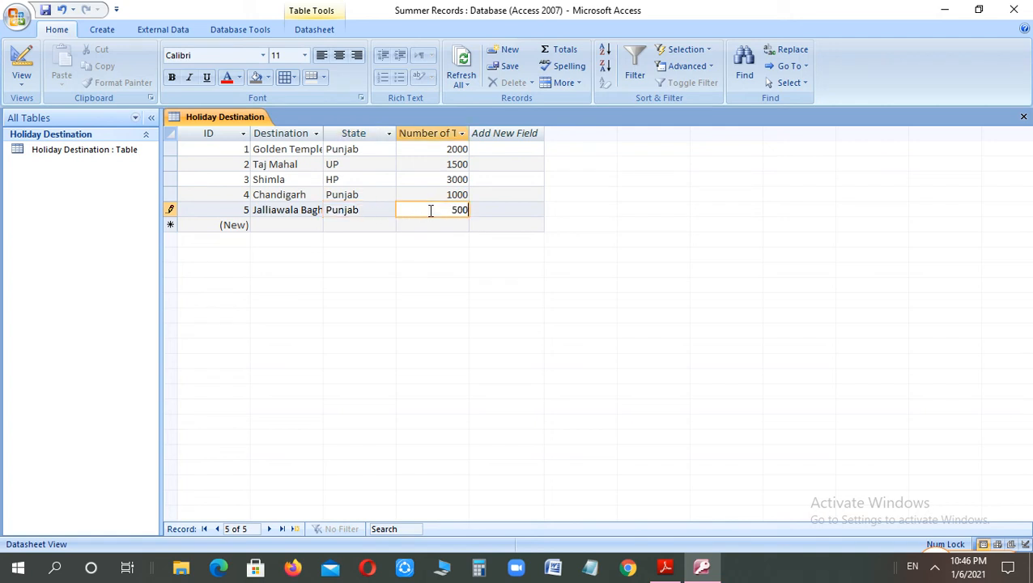
{"action": "left_click", "coordinate": [392, 224]}
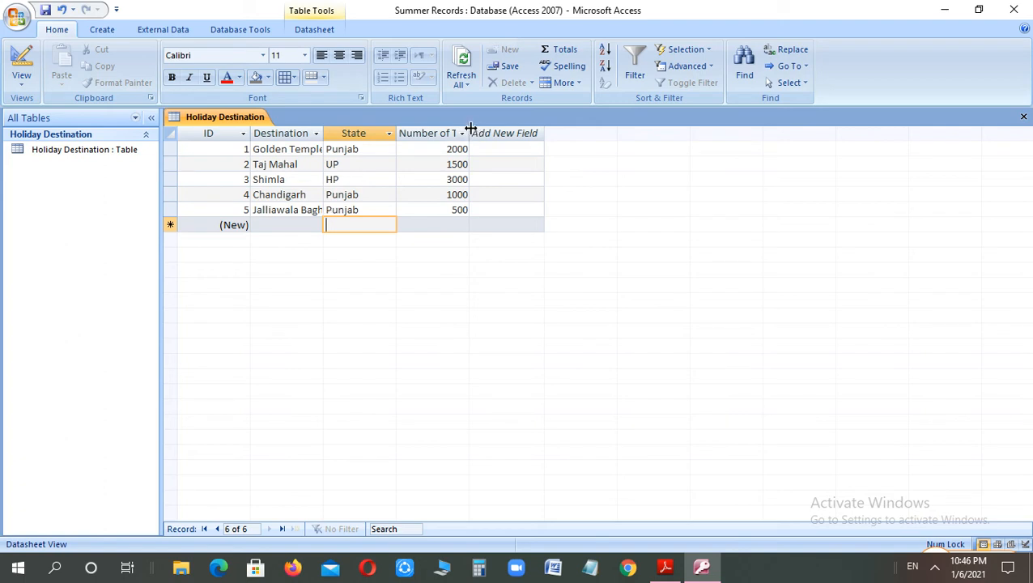
- Widen the Number of Tourists Visited and Destination columns of the datasheet
{"action": "left_click_drag", "start_coordinate": [488, 132], "coordinate": [502, 132]}
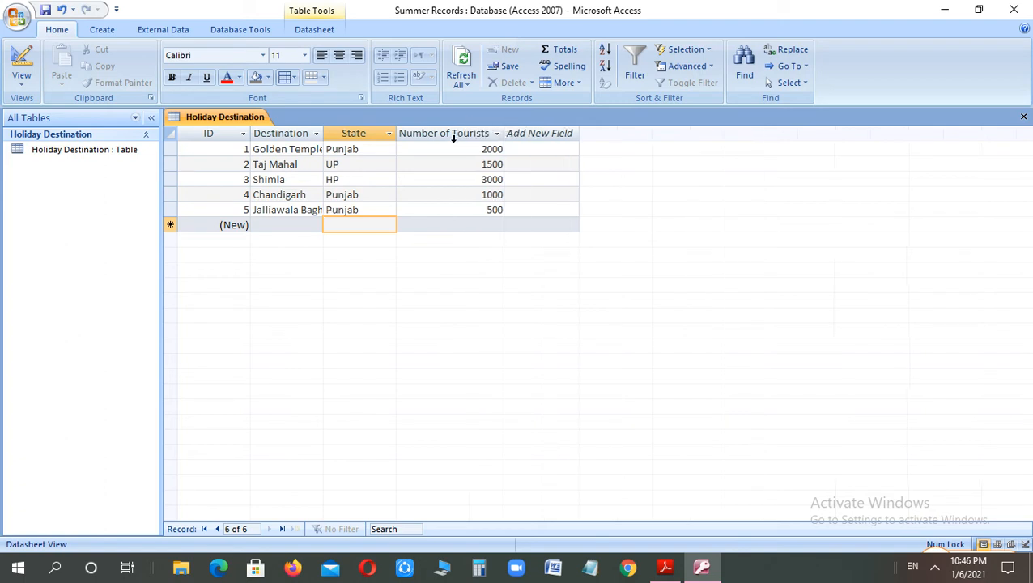
{"action": "left_click", "coordinate": [319, 132]}
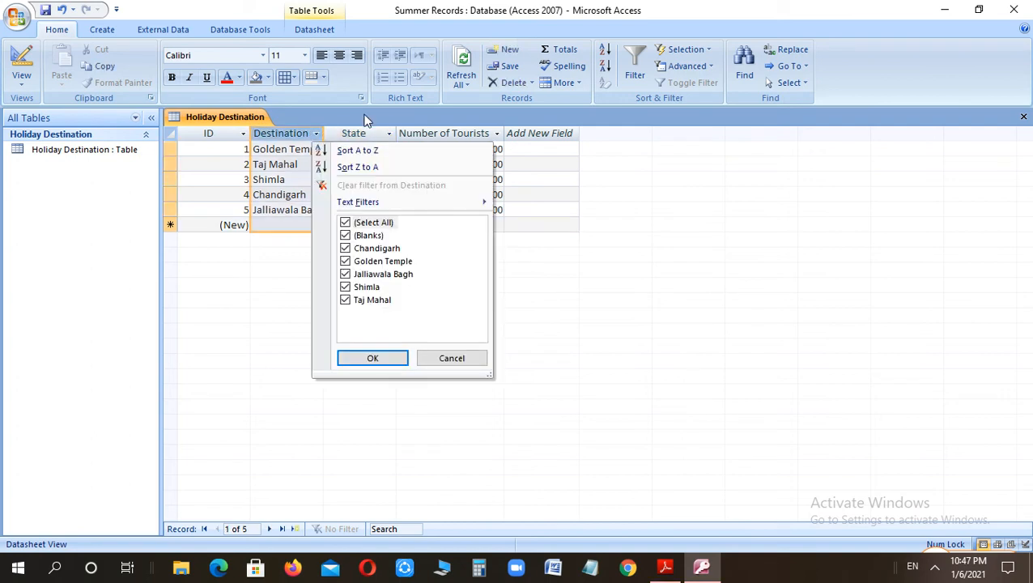
{"action": "left_click", "coordinate": [316, 133]}
{"action": "left_click", "coordinate": [245, 287]}
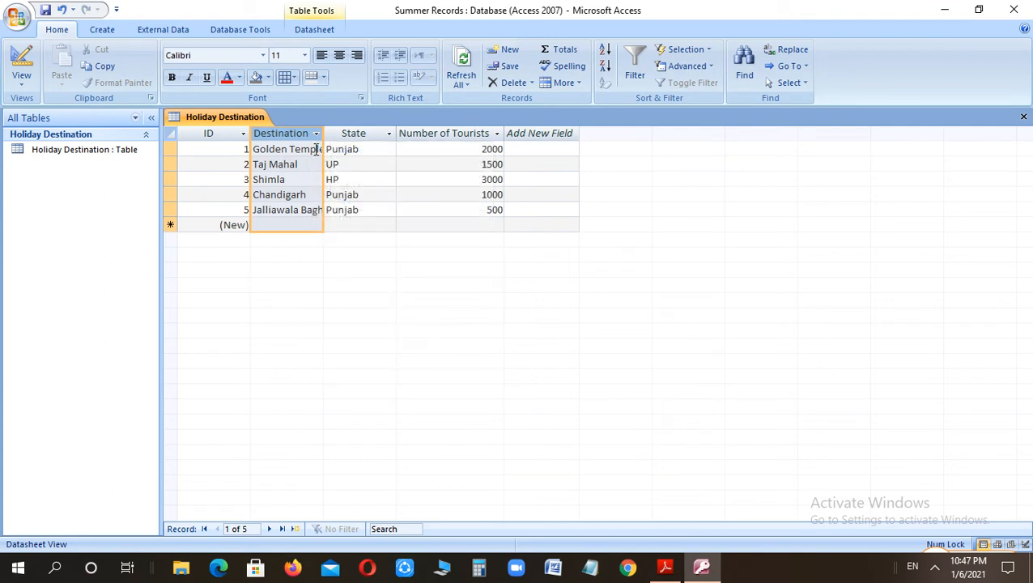
{"action": "left_click_drag", "start_coordinate": [323, 131], "coordinate": [338, 133]}
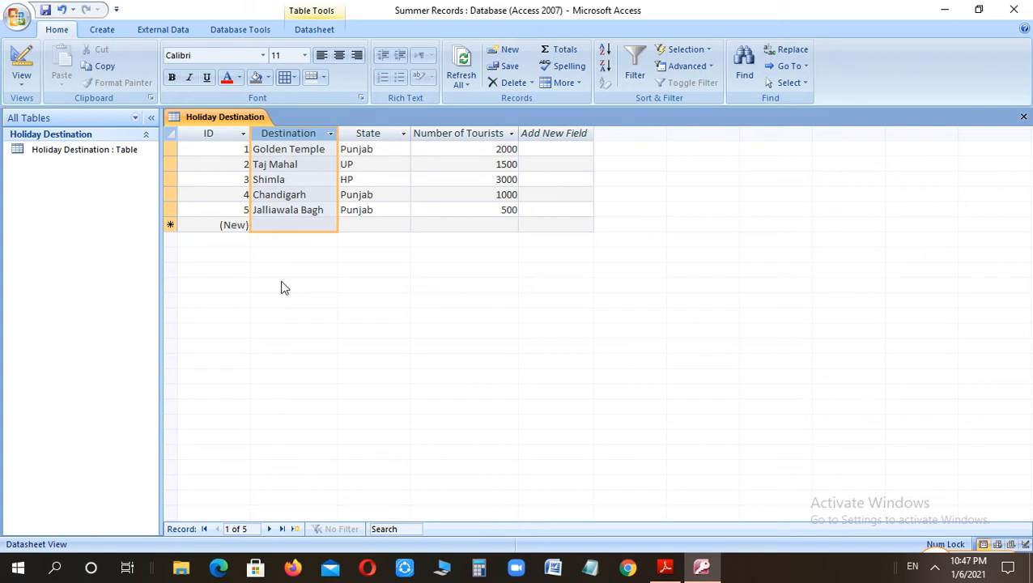
- Create a new query in Design View and add the Holiday Destination table to it
{"action": "left_click", "coordinate": [103, 31]}
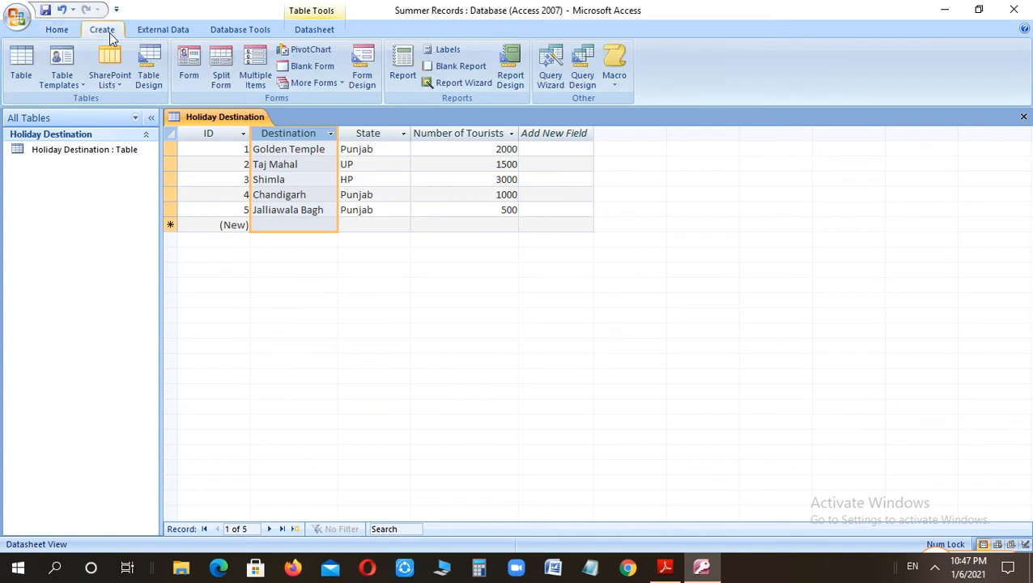
{"action": "left_click", "coordinate": [583, 81]}
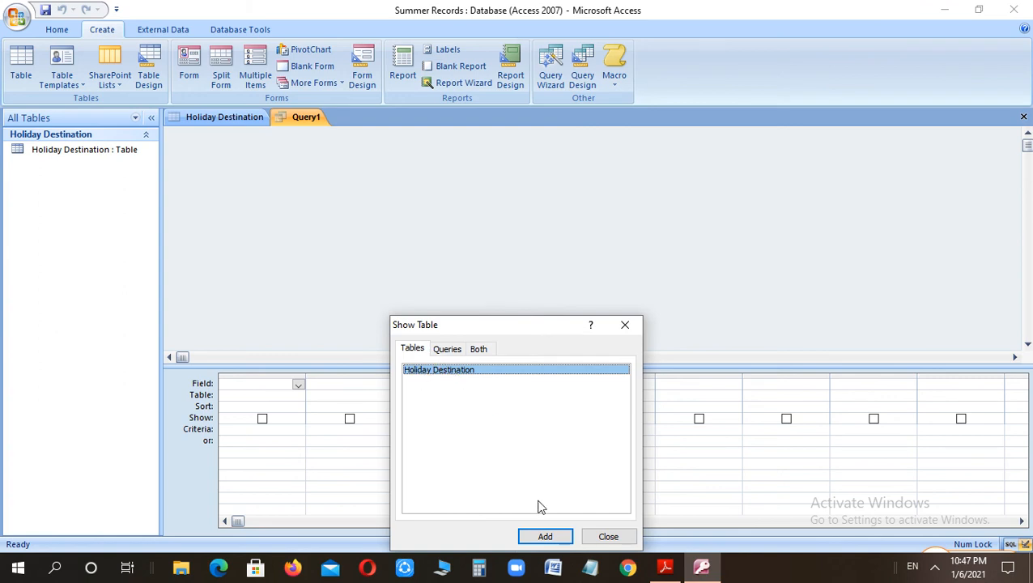
{"action": "left_click", "coordinate": [544, 536]}
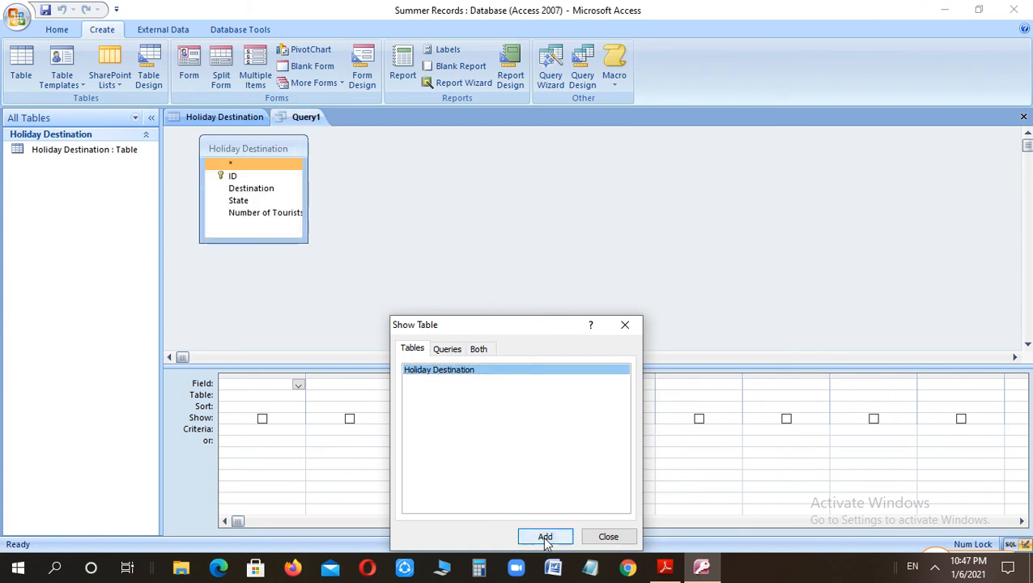
{"action": "left_click", "coordinate": [603, 537]}
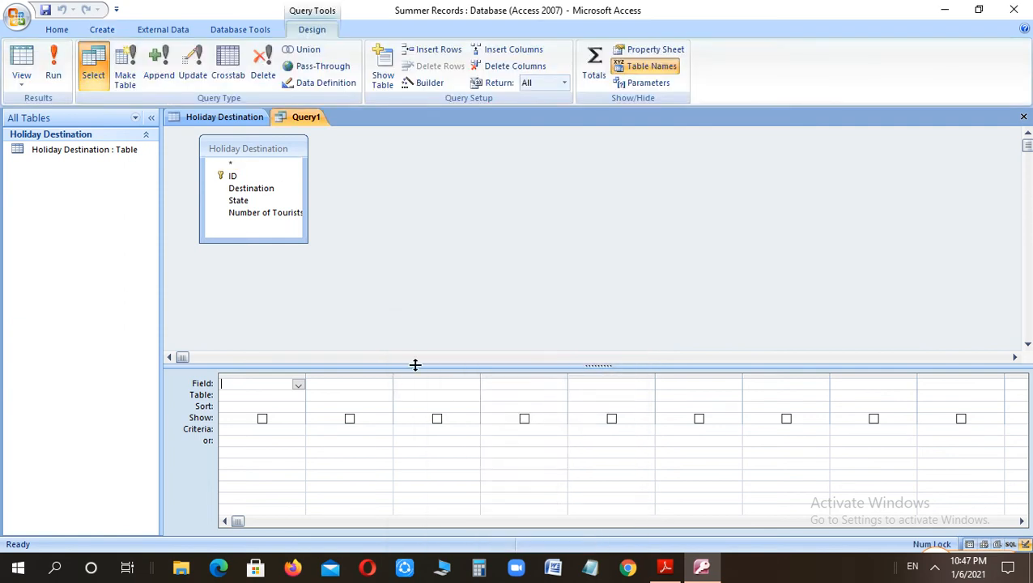
- Add the fields Destination, State and Number of Tourists Visited to the first three columns of the query design grid
{"action": "left_click", "coordinate": [299, 385]}
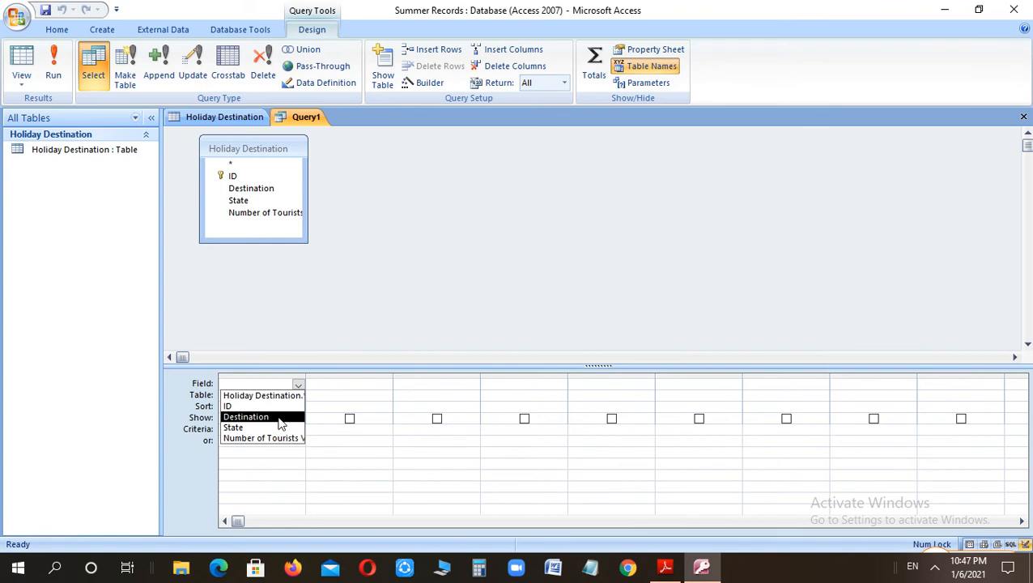
{"action": "left_click", "coordinate": [280, 417]}
{"action": "left_click", "coordinate": [384, 377]}
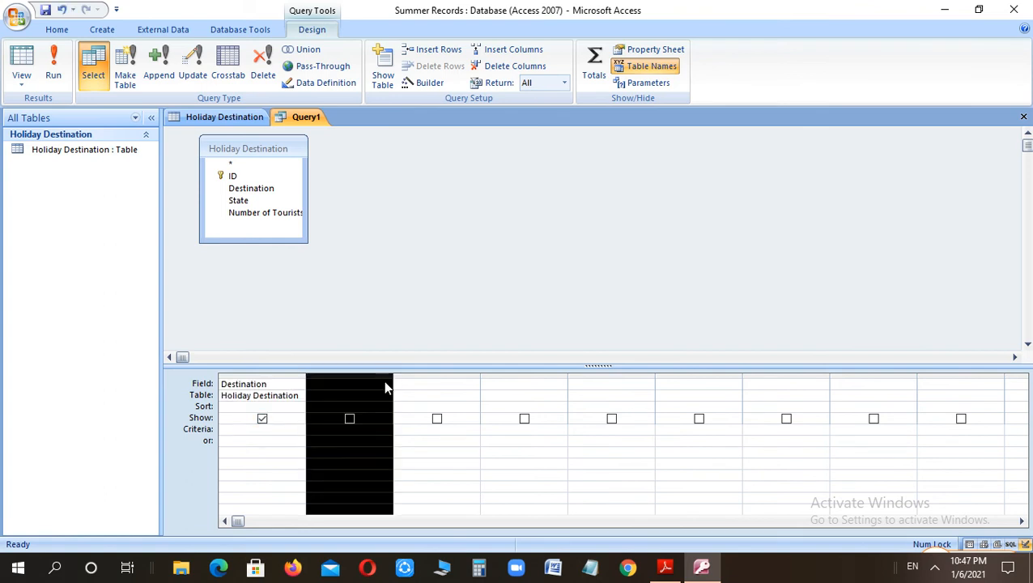
{"action": "left_click", "coordinate": [387, 385]}
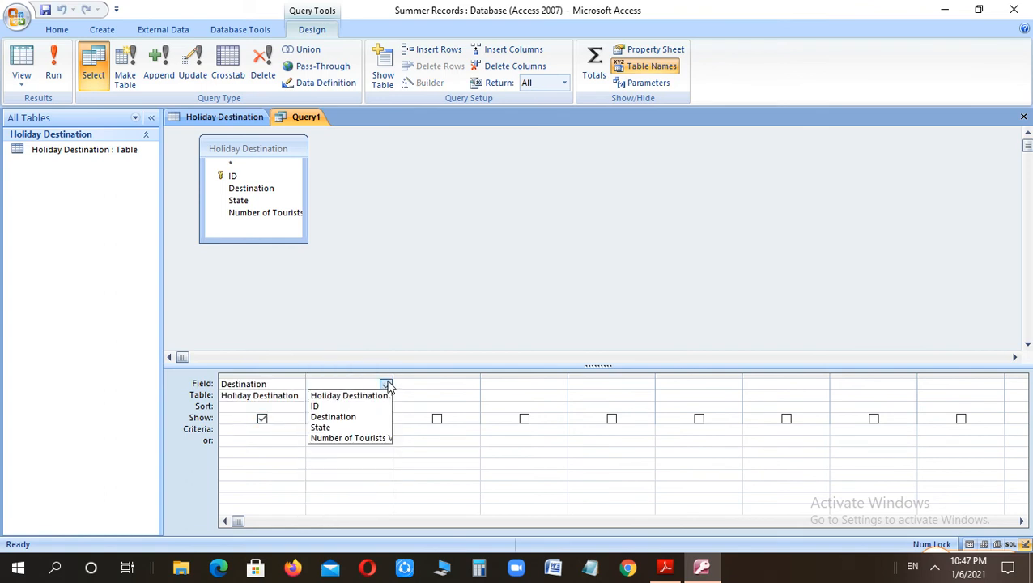
{"action": "left_click", "coordinate": [372, 429]}
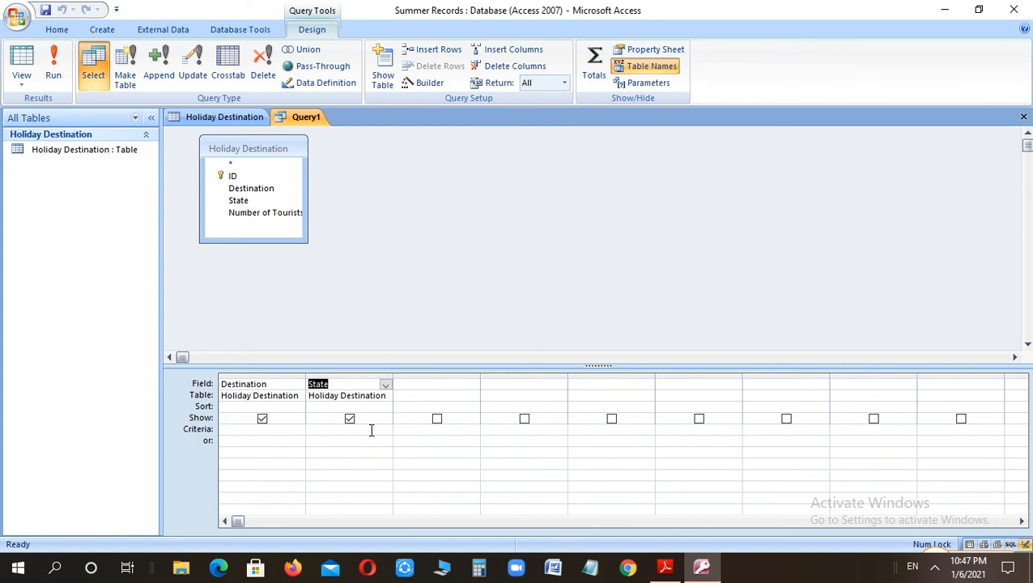
{"action": "left_click", "coordinate": [450, 385]}
{"action": "left_click", "coordinate": [473, 386]}
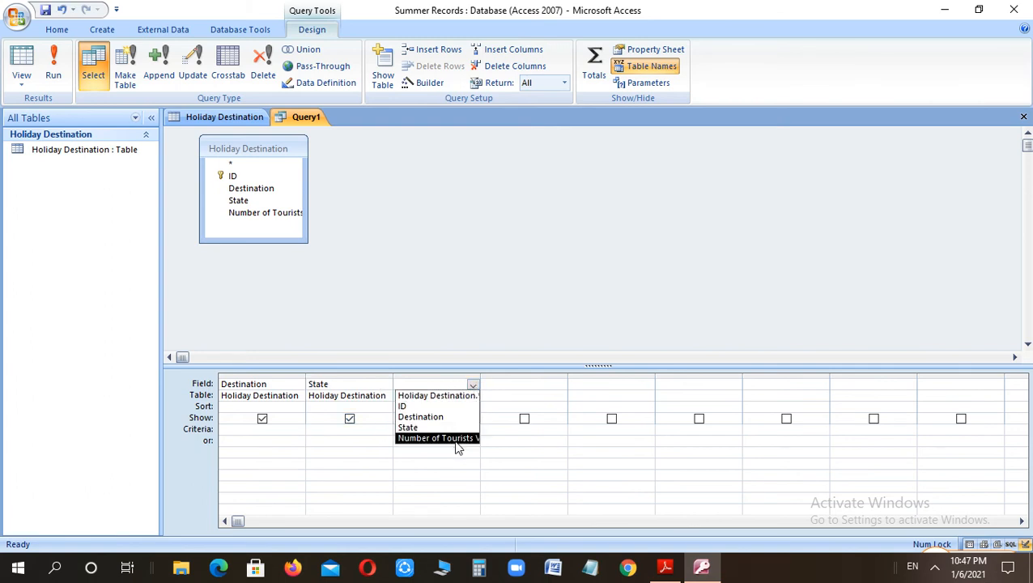
{"action": "left_click", "coordinate": [456, 441]}
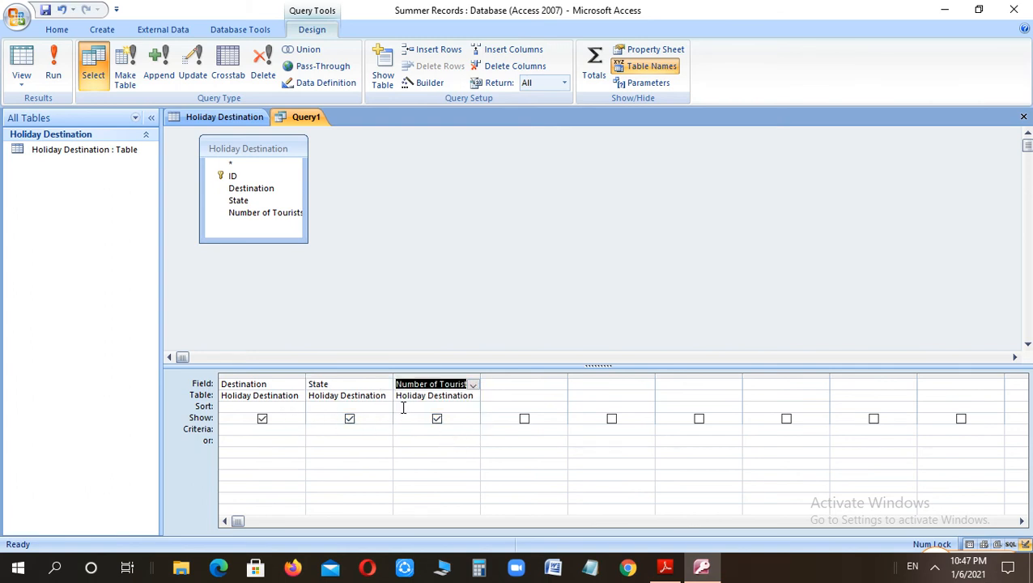
- Set the query's Number of Tourists Visited field to sort in Descending order
{"action": "left_click", "coordinate": [435, 407]}
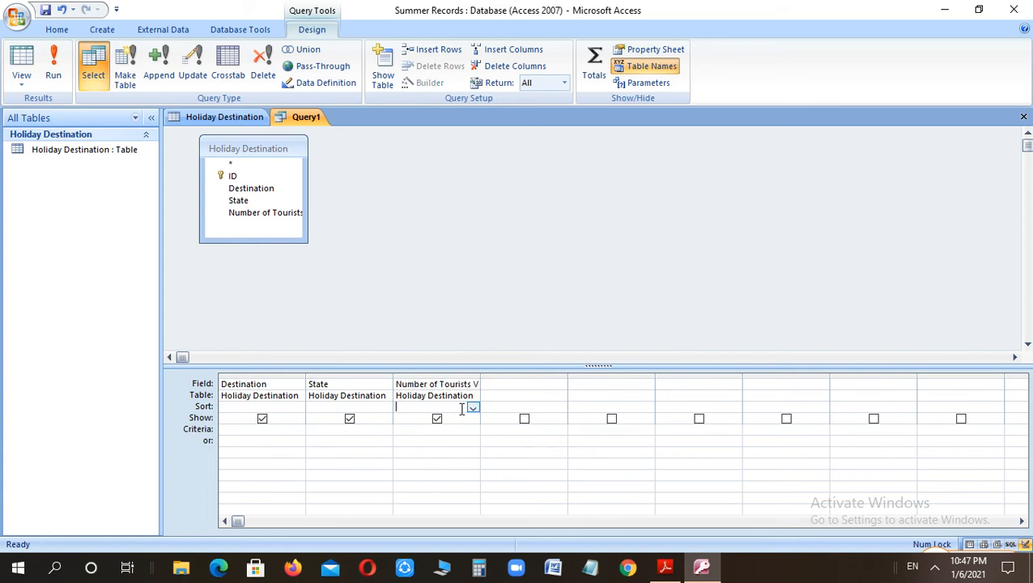
{"action": "left_click", "coordinate": [474, 408]}
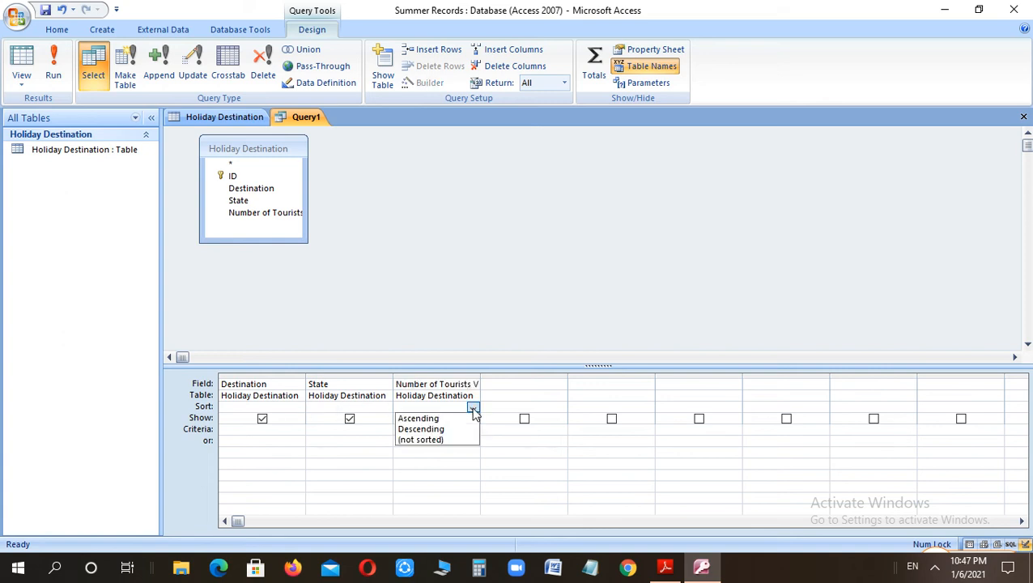
{"action": "left_click", "coordinate": [446, 430]}
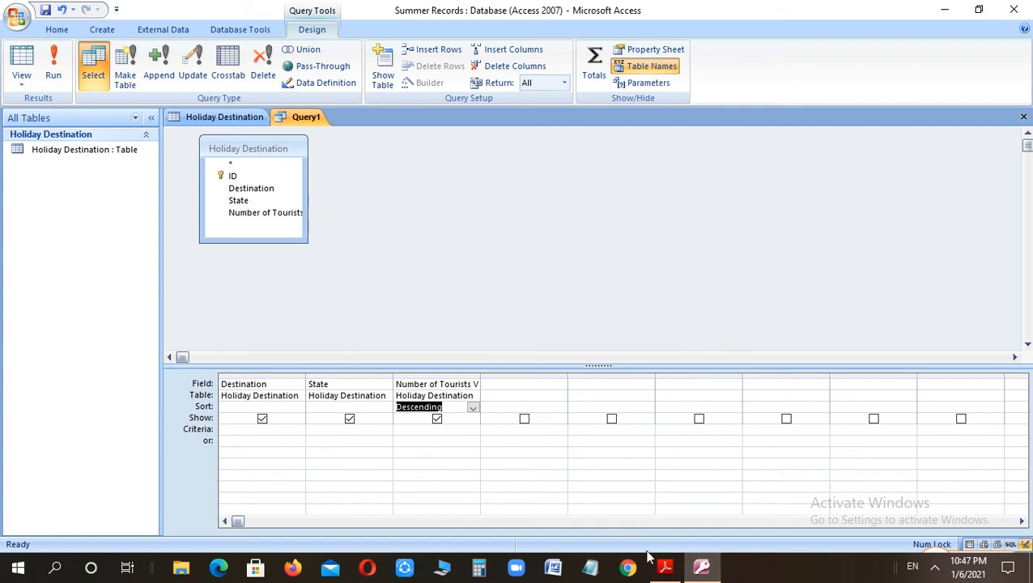
- Check the remaining project tasks in the PDF in Adobe Reader, then return to Access and run the query
{"action": "left_click", "coordinate": [664, 569]}
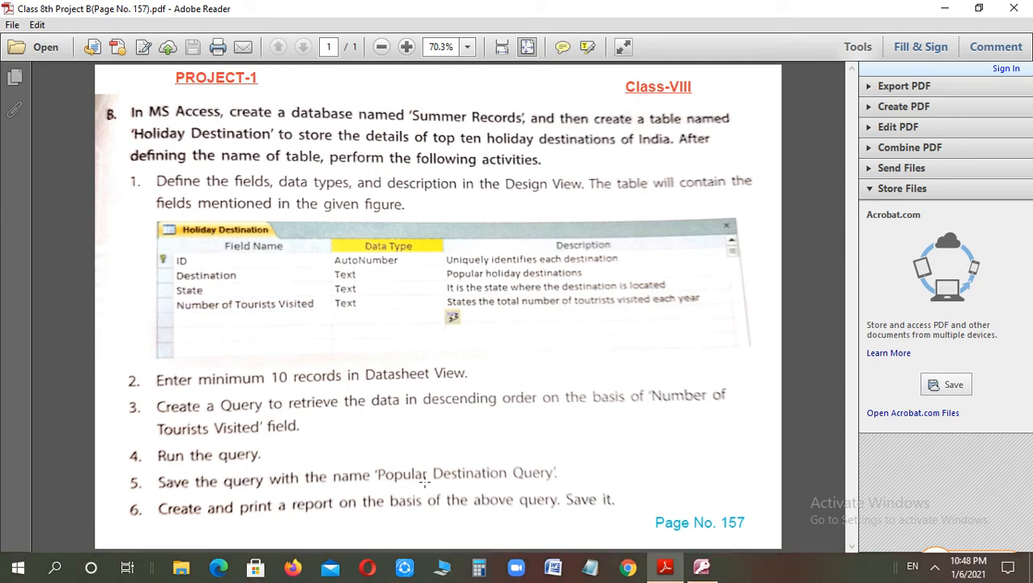
{"action": "left_click", "coordinate": [701, 567]}
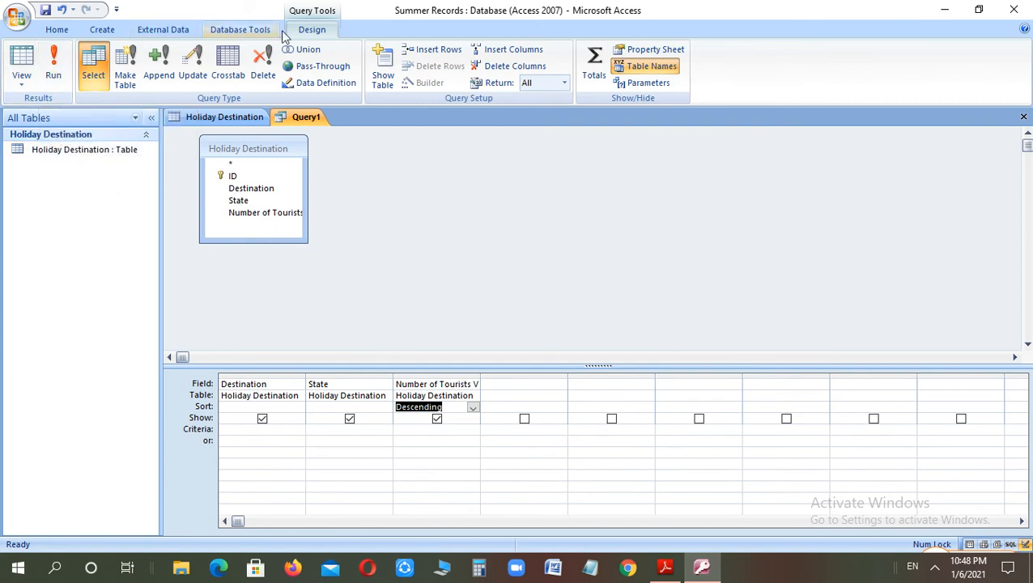
{"action": "left_click", "coordinate": [54, 76]}
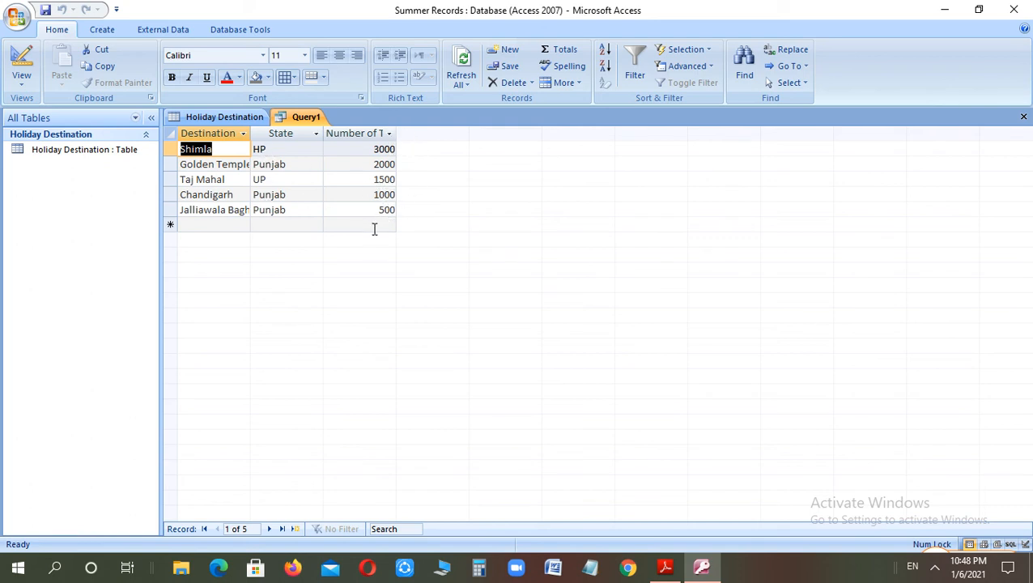
- Save the query with the name Popular Destination Query
{"action": "right_click", "coordinate": [301, 119]}
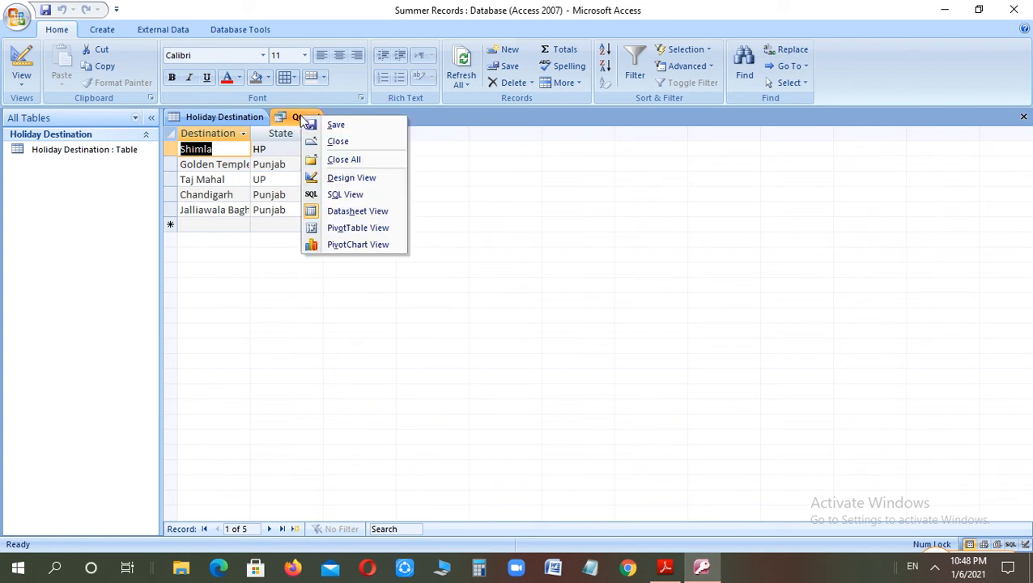
{"action": "left_click", "coordinate": [333, 126]}
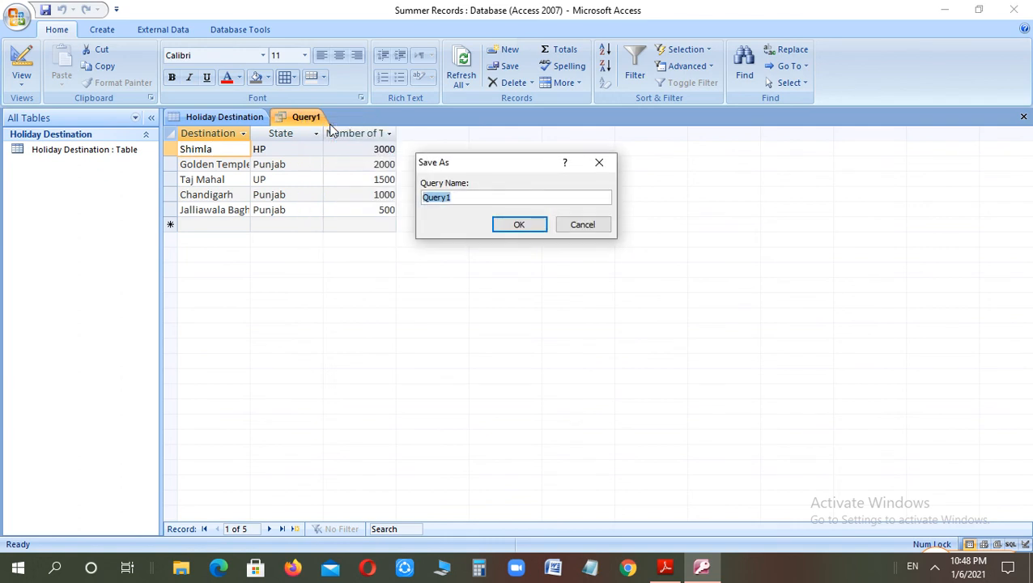
{"action": "type", "text": "Popular Destin"}
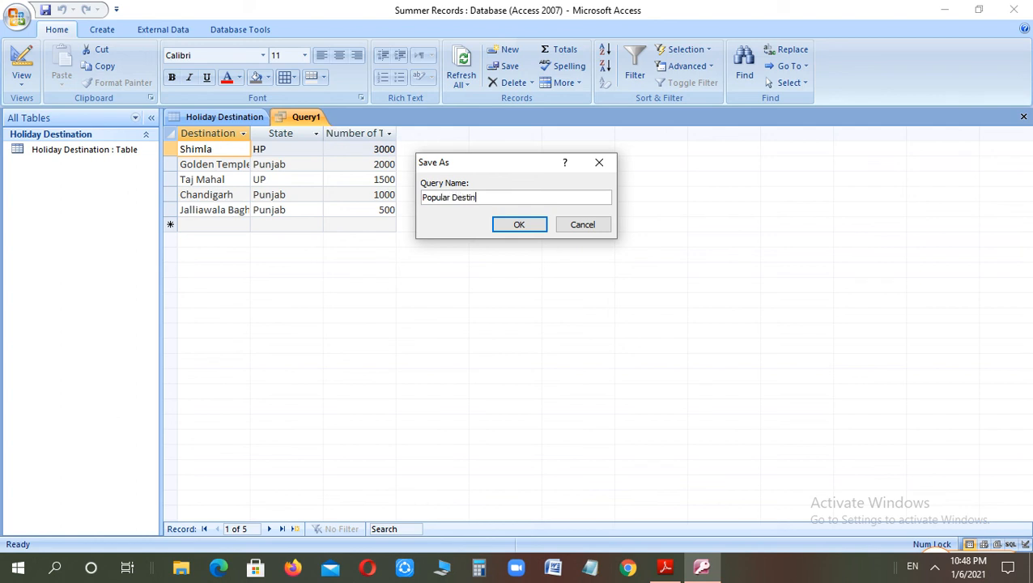
{"action": "type", "text": "ation Query"}
{"action": "left_click", "coordinate": [522, 229]}
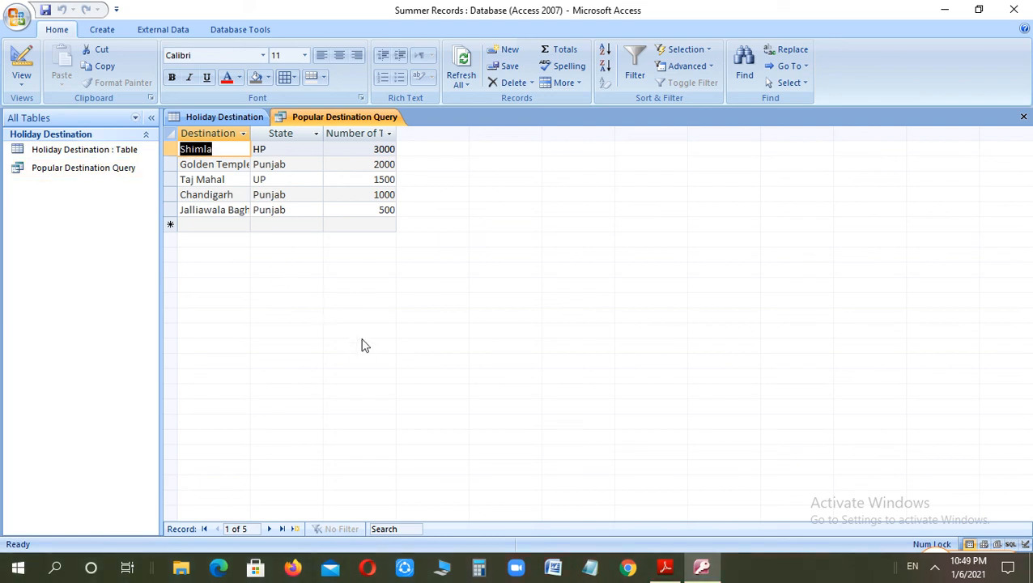
- Create a basic report from the Popular Destination Query and minimize the database window
{"action": "left_click", "coordinate": [113, 30]}
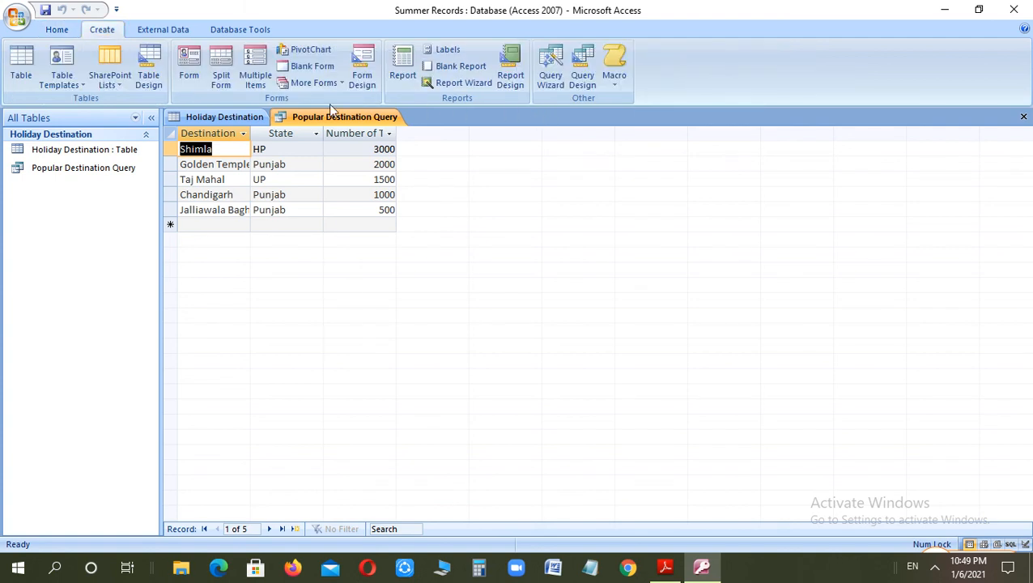
{"action": "left_click", "coordinate": [407, 71]}
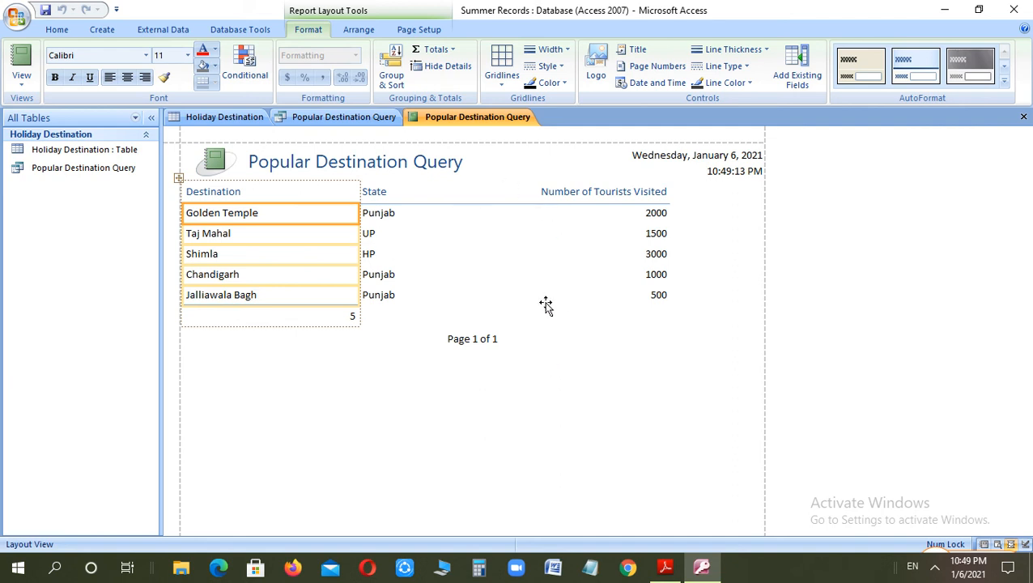
{"action": "left_click", "coordinate": [944, 10]}
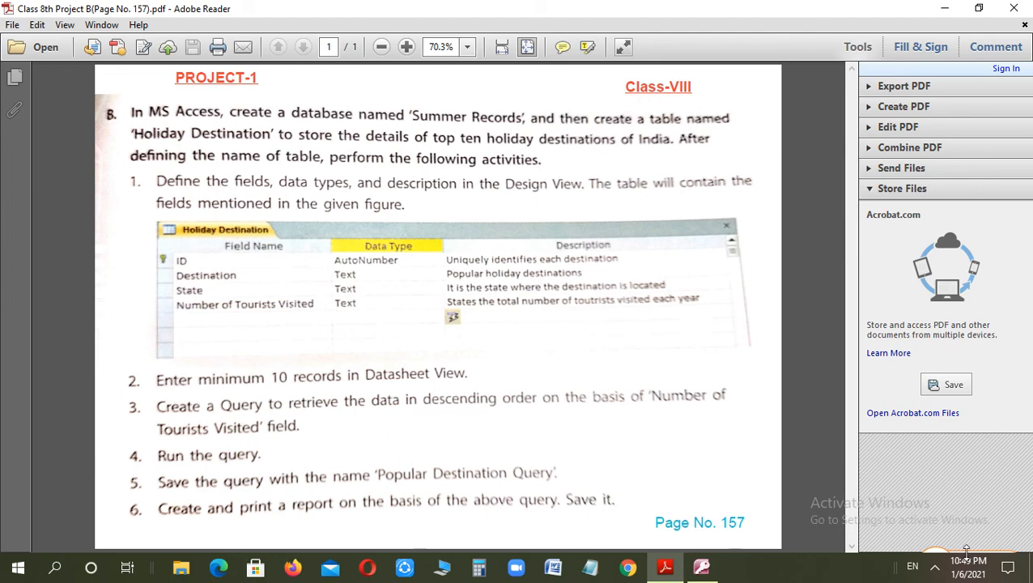
{"action": "mouse_move", "coordinate": [969, 557]}
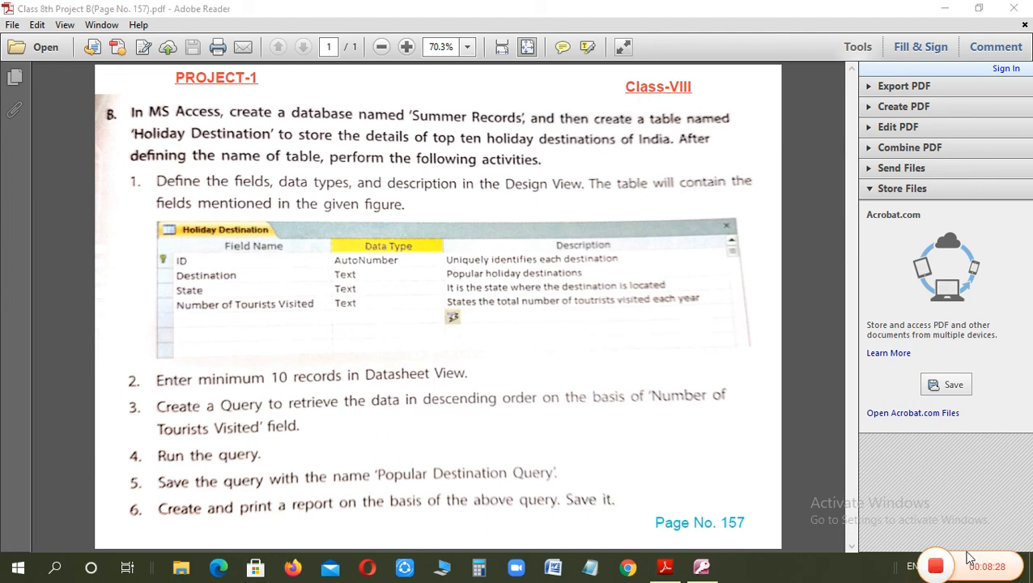